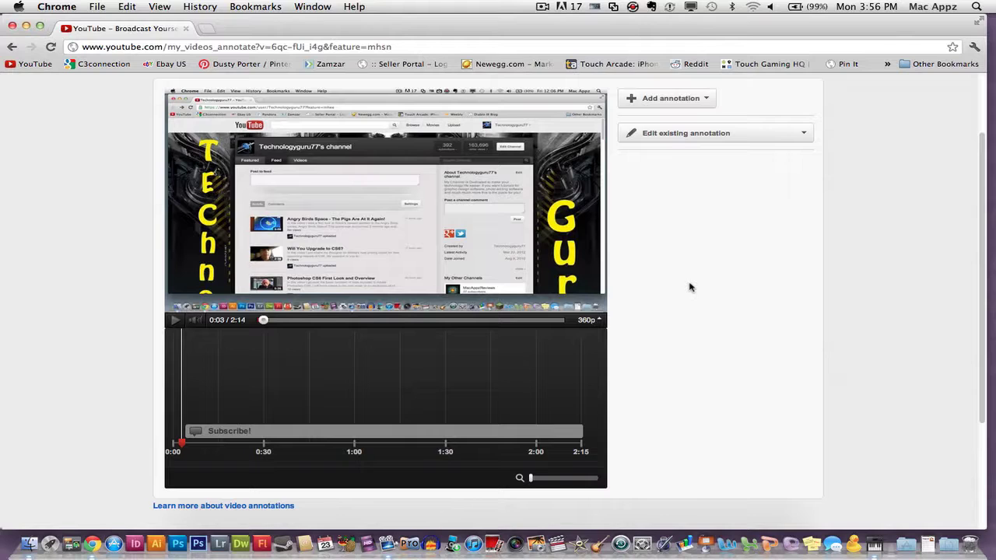
From Video Manager, open the How To Monetize video for editing.
scroll(709, 300, "up", 3)
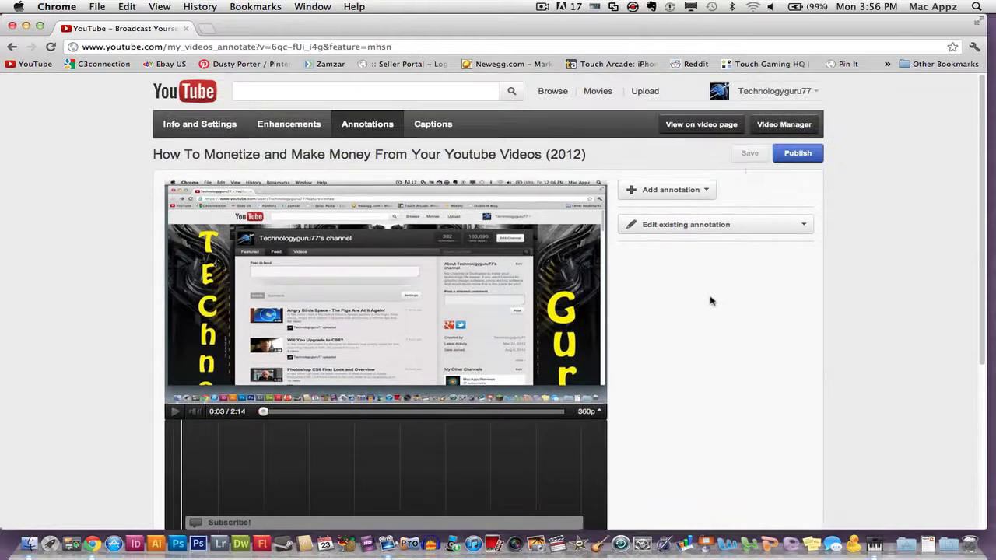
left_click(785, 127)
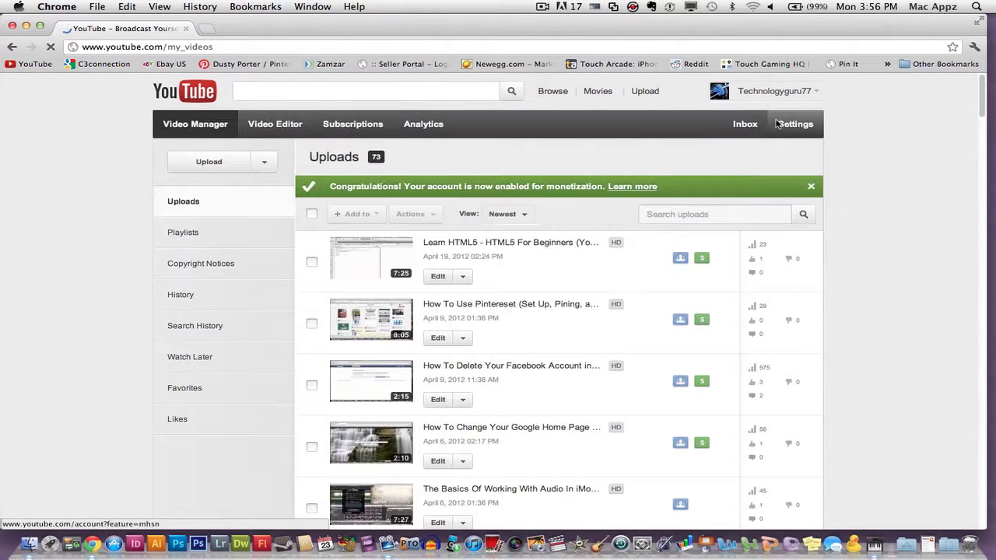
scroll(551, 282, "down", 2)
scroll(553, 281, "down", 15)
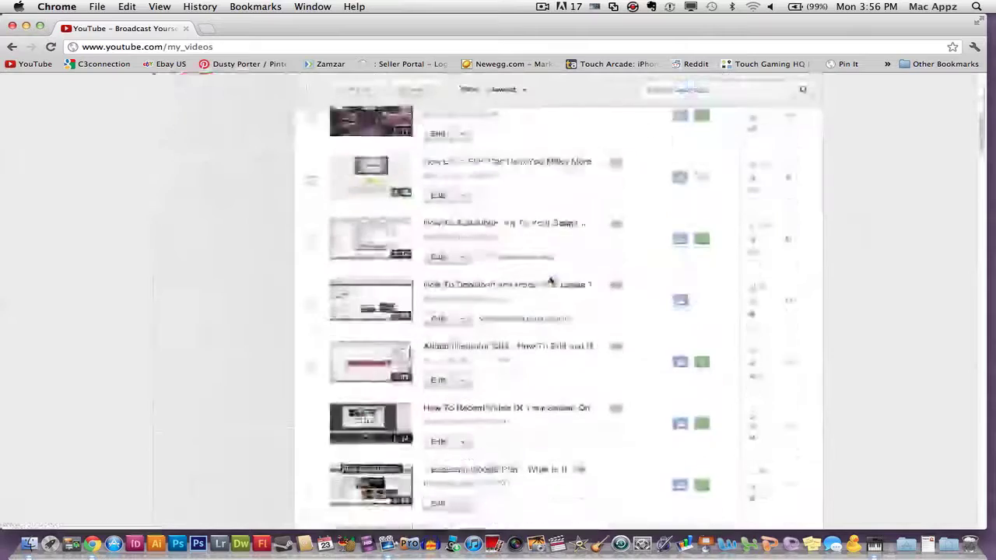
scroll(520, 300, "down", 8)
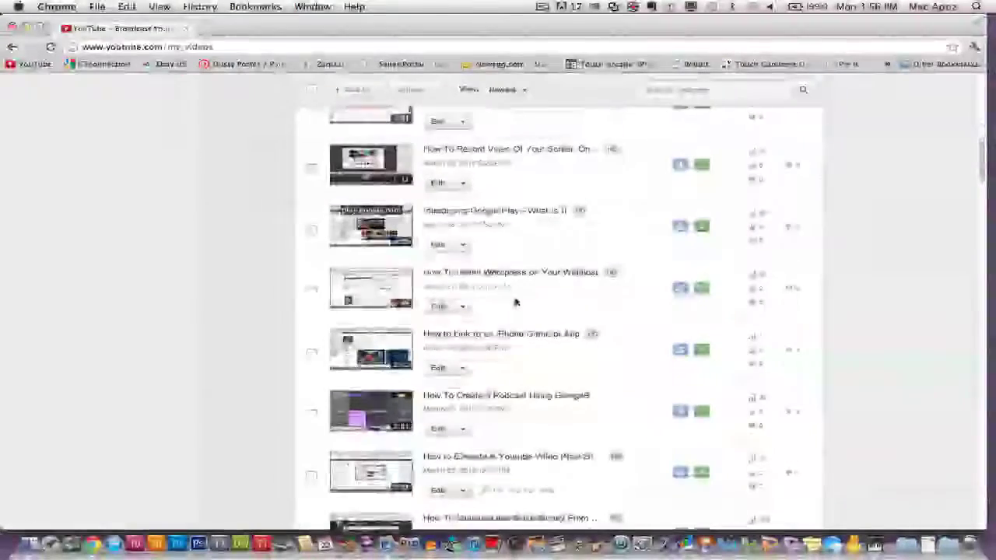
scroll(516, 301, "down", 2)
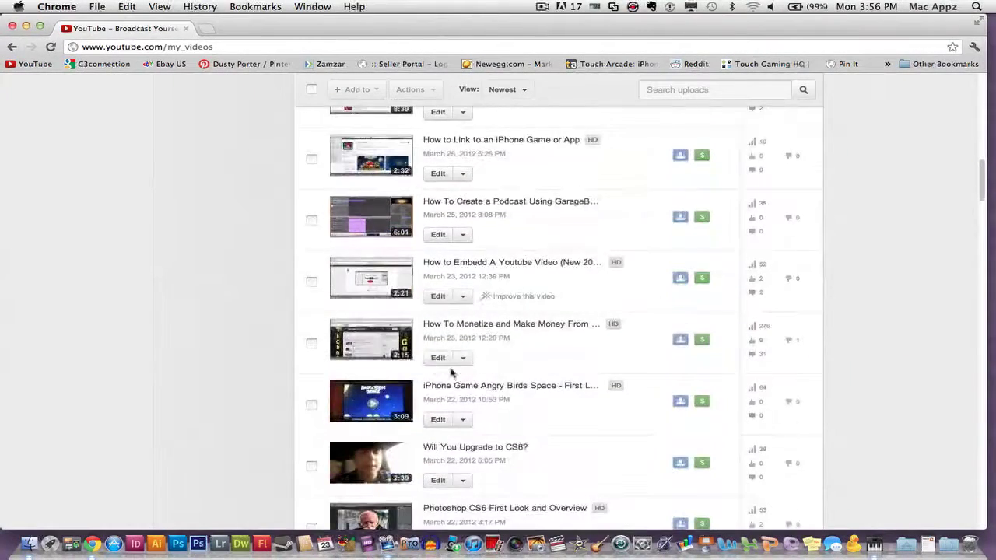
left_click(437, 360)
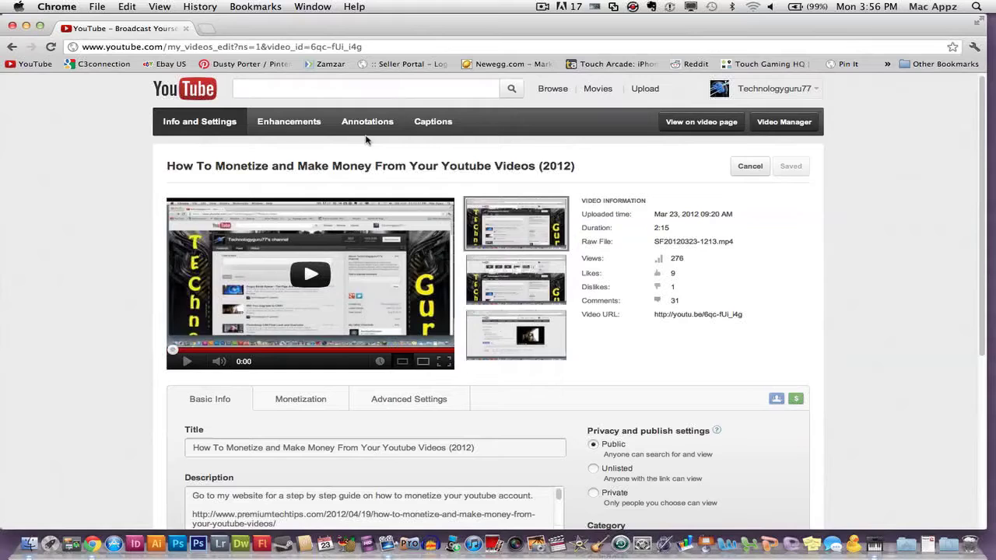
Go to the video's Annotations tab and scroll down to the editor and player.
left_click(362, 127)
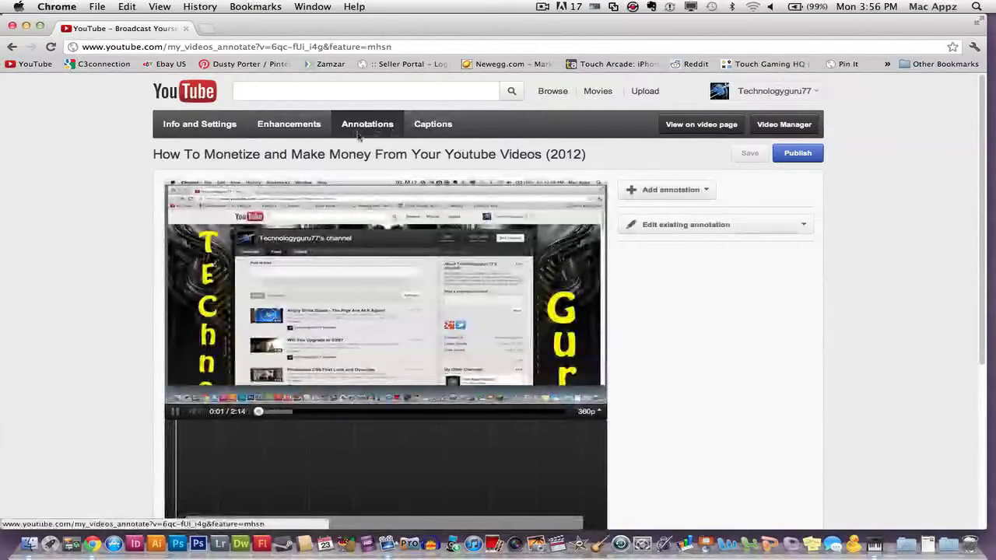
scroll(621, 251, "down", 1)
scroll(685, 297, "down", 2)
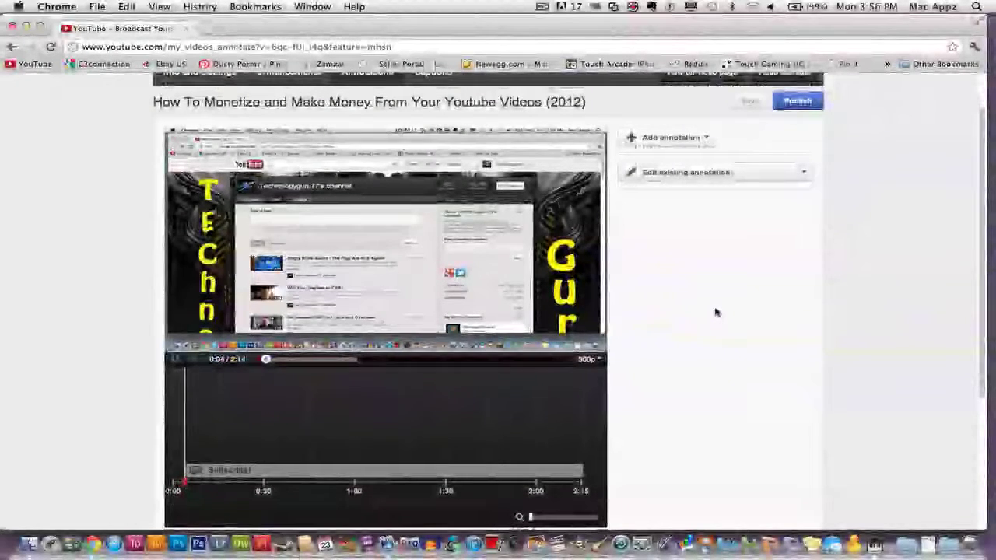
scroll(716, 312, "down", 1)
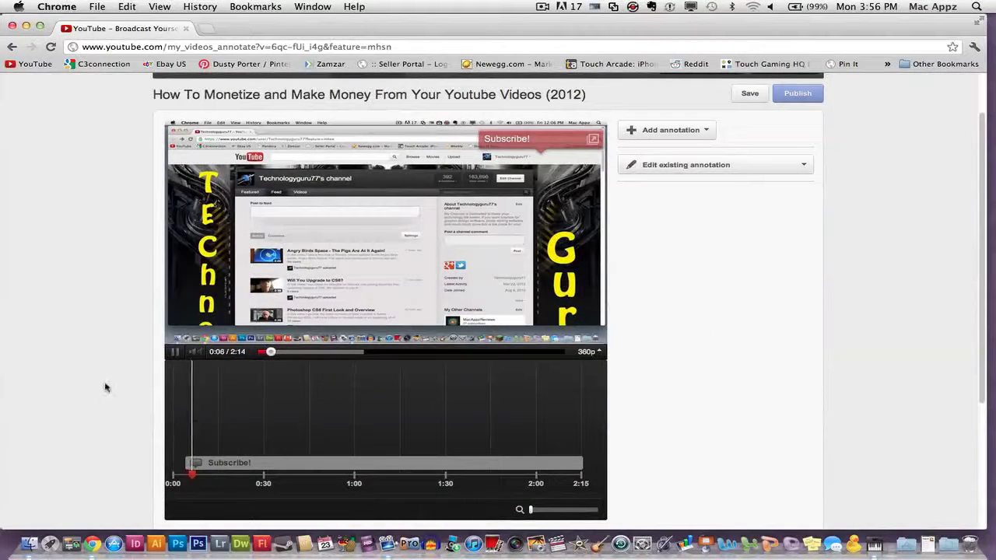
Pause the preview at 0:07, list the annotation types, and deselect the Subscribe annotation.
left_click(175, 352)
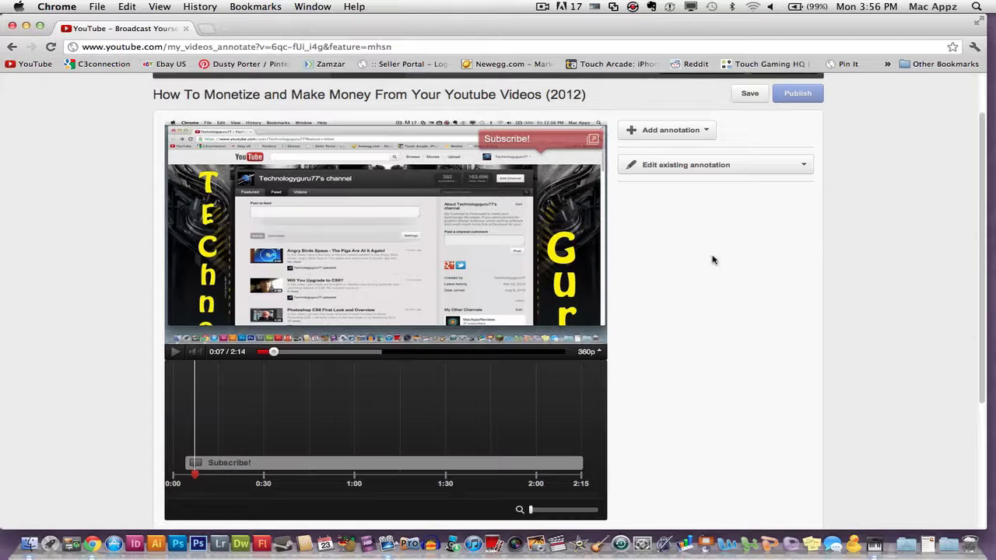
left_click(643, 132)
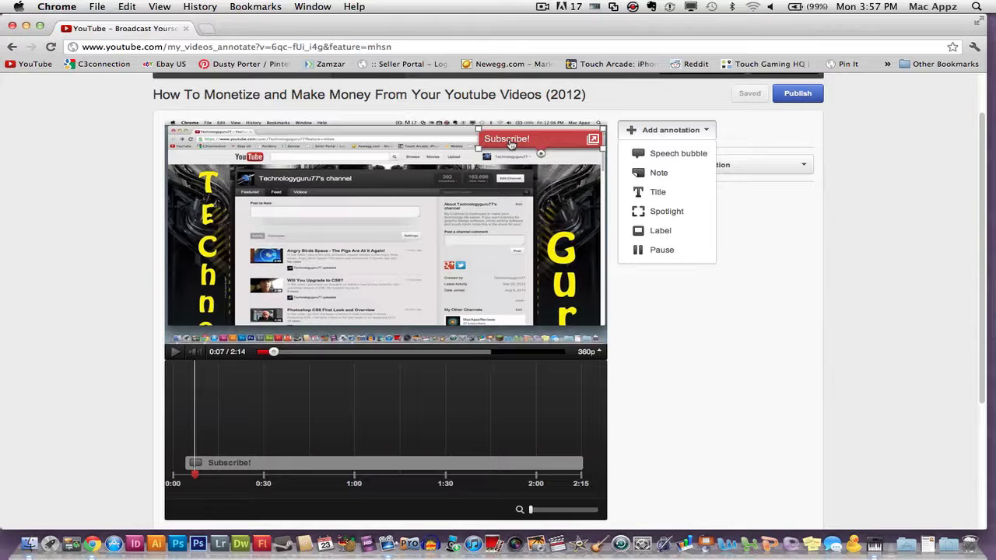
left_click(379, 164)
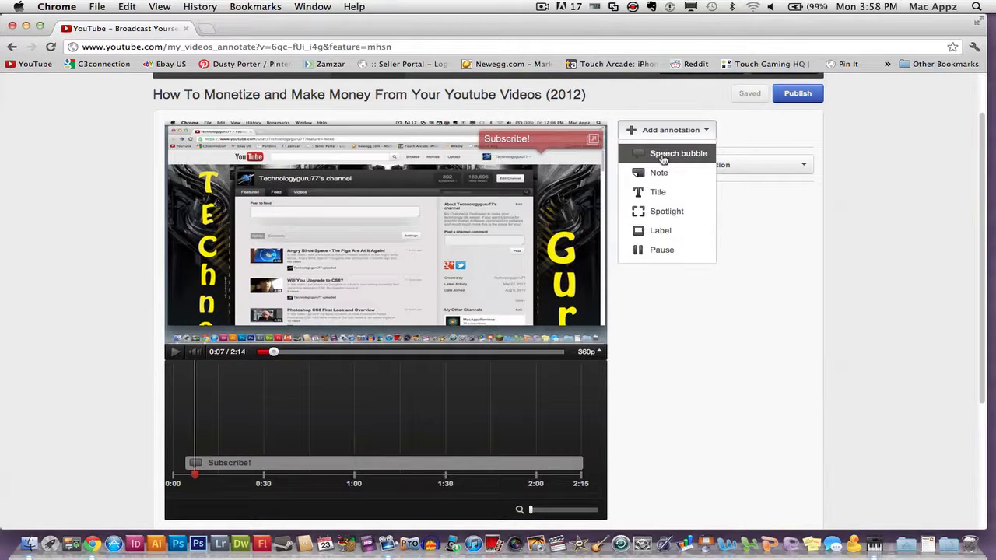
Add a speech bubble at the video's lower right captioned 'Link To Another Great Video'.
left_click(663, 155)
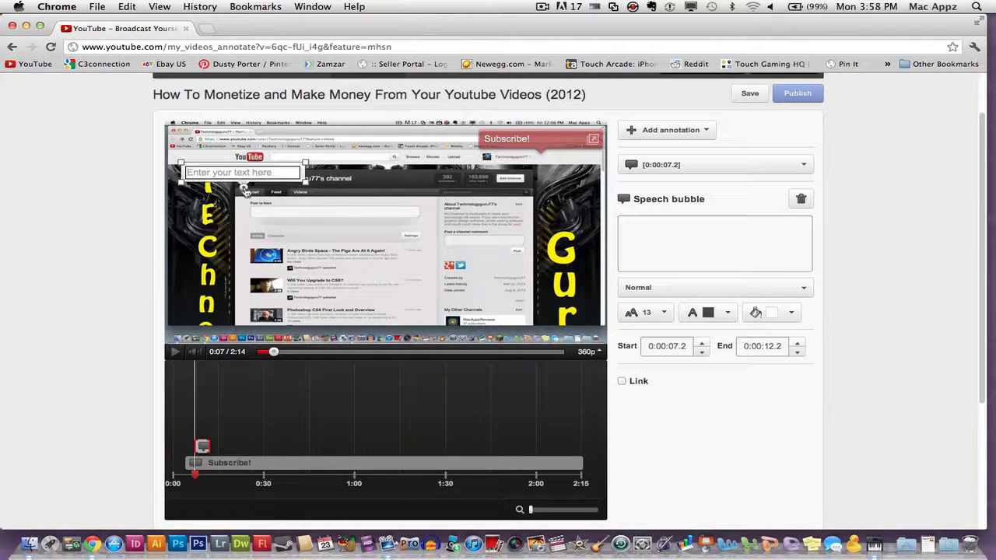
mouse_move(245, 190)
left_mouse_down()
mouse_move(280, 213)
mouse_move(354, 207)
mouse_move(462, 271)
mouse_move(502, 324)
left_mouse_up()
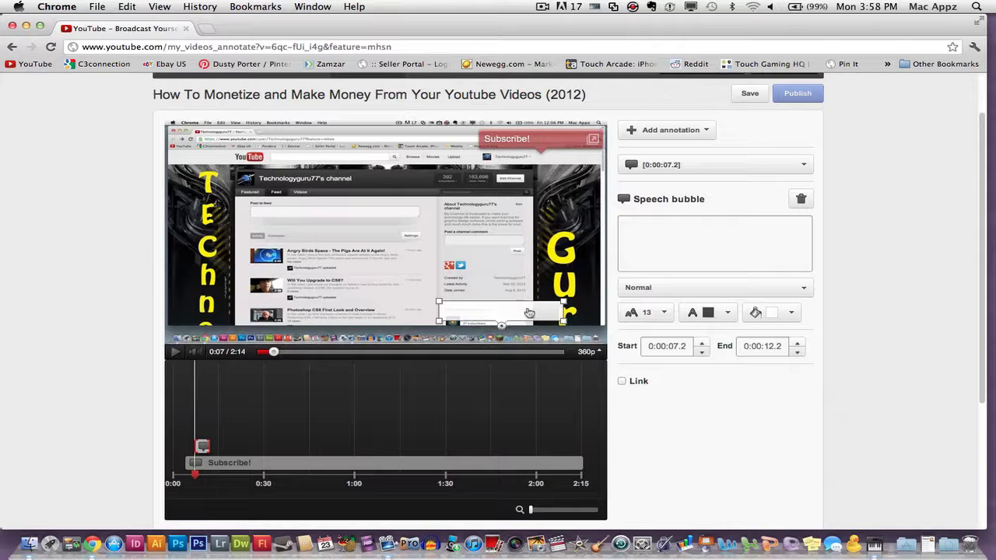
left_click(668, 239)
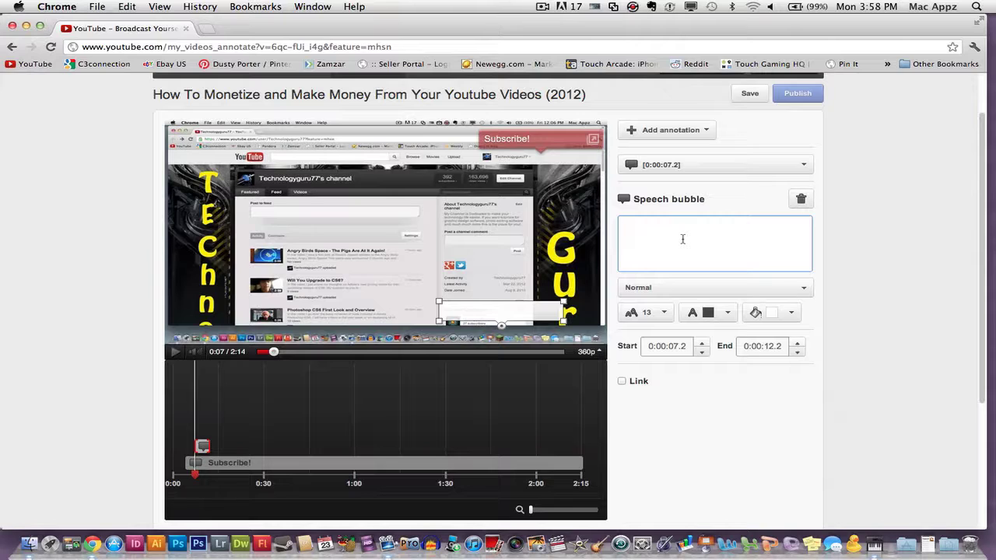
type("Link To Another G")
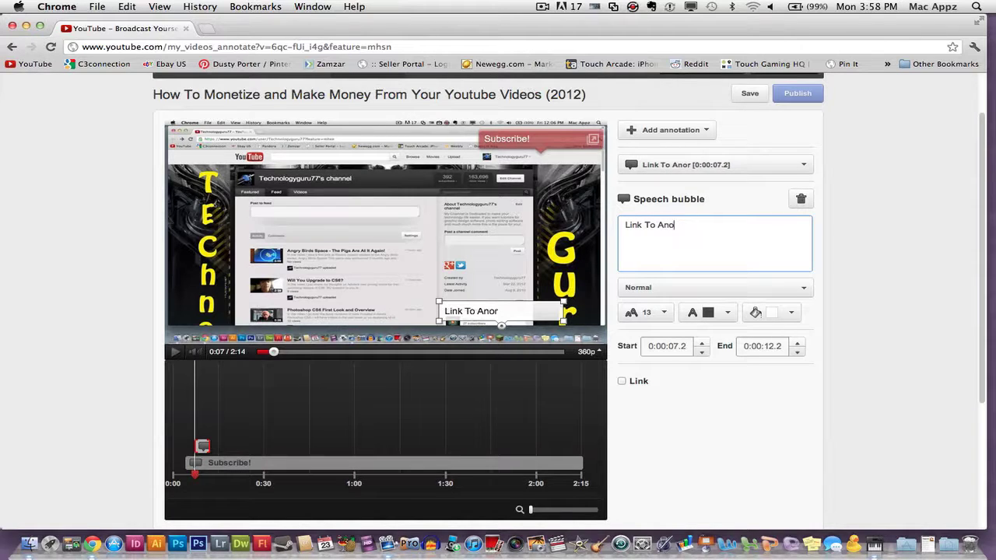
type("reat Video")
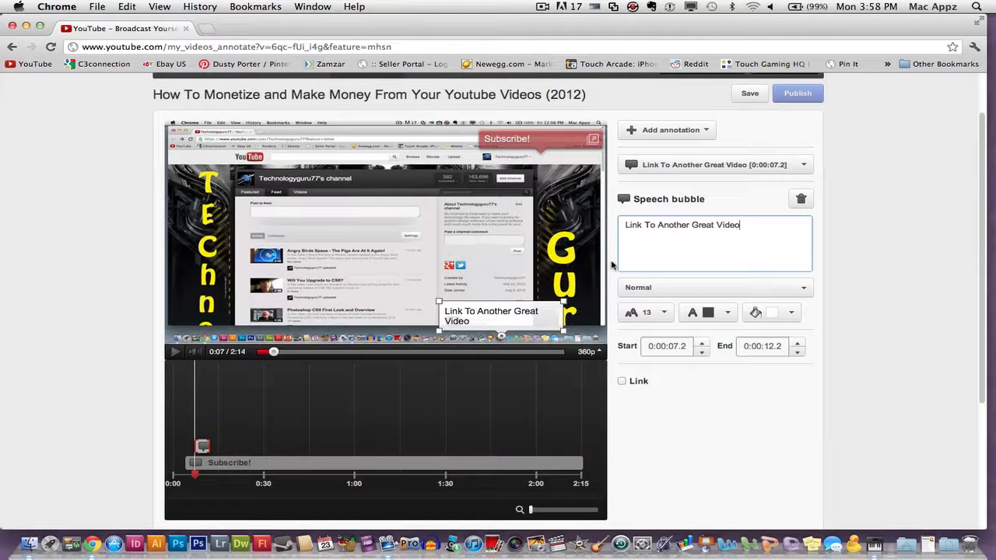
Switch the speech bubble to Impact style, keeping text size 13 after trying 28.
left_click(649, 288)
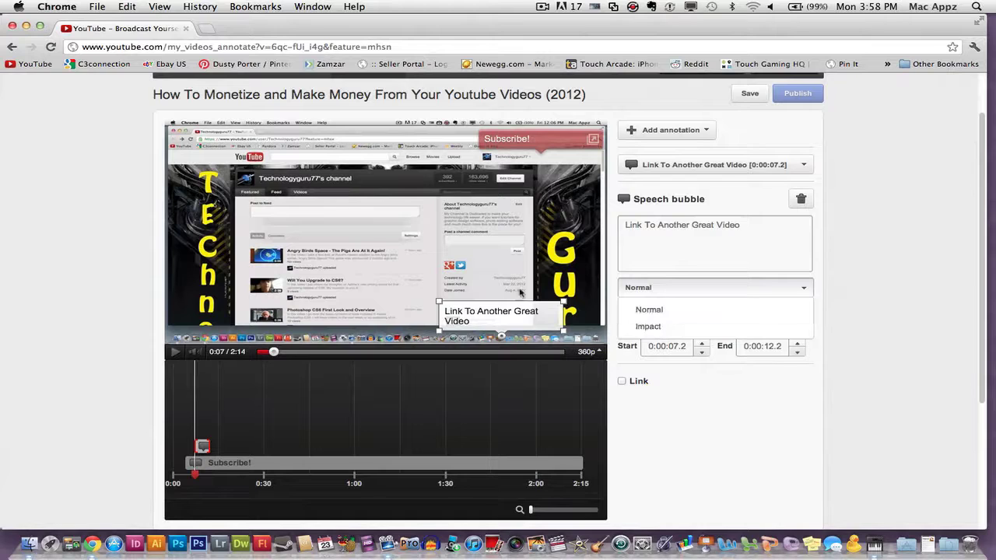
left_click(647, 327)
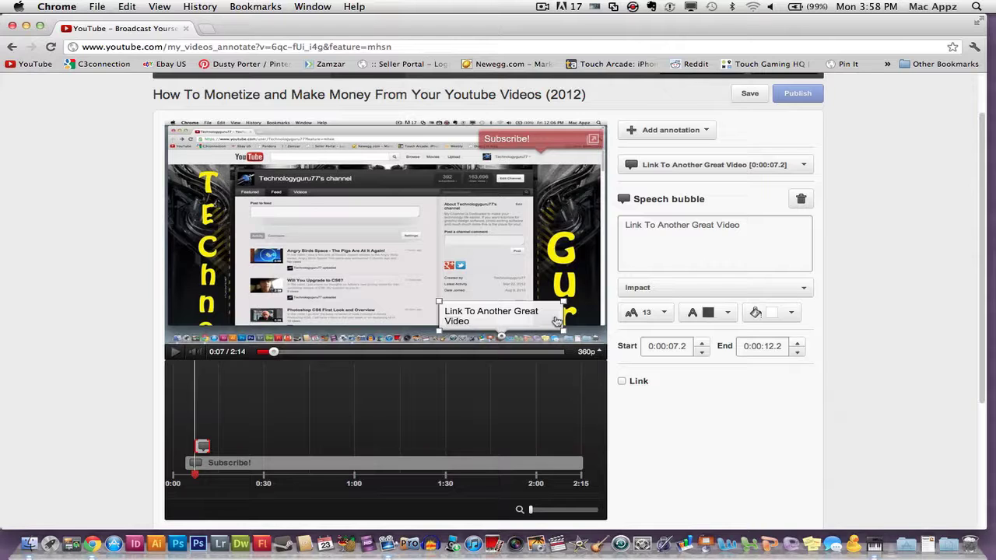
left_click(661, 313)
left_click(640, 384)
left_click(663, 313)
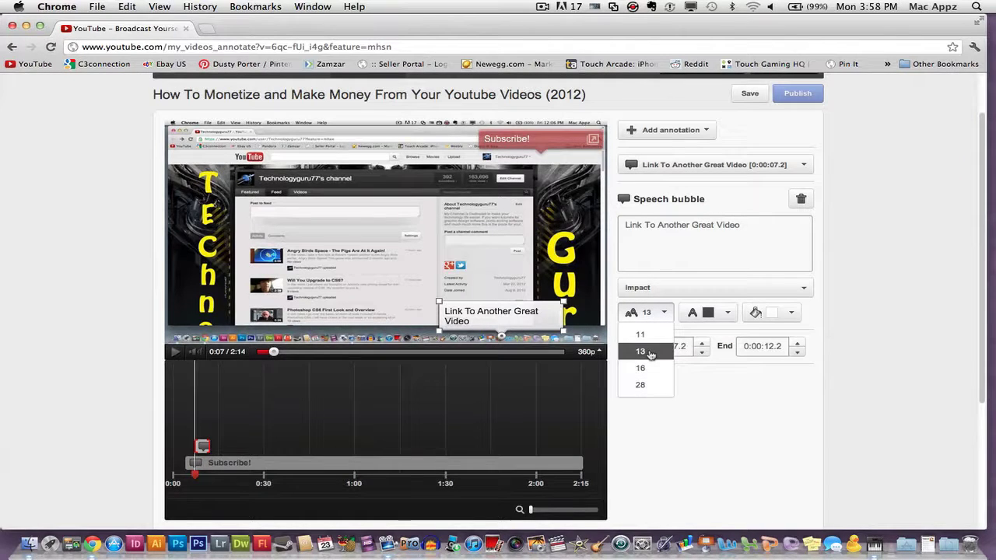
left_click(716, 391)
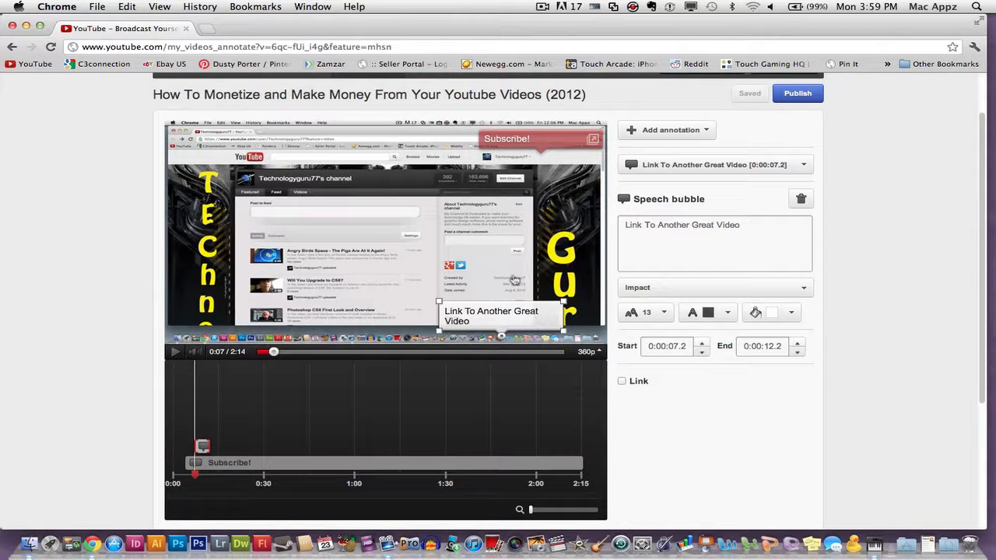
Shift the bubble up-left, make its text white and its background blue after trying red.
left_click_drag(529, 318, 583, 311)
left_click(726, 313)
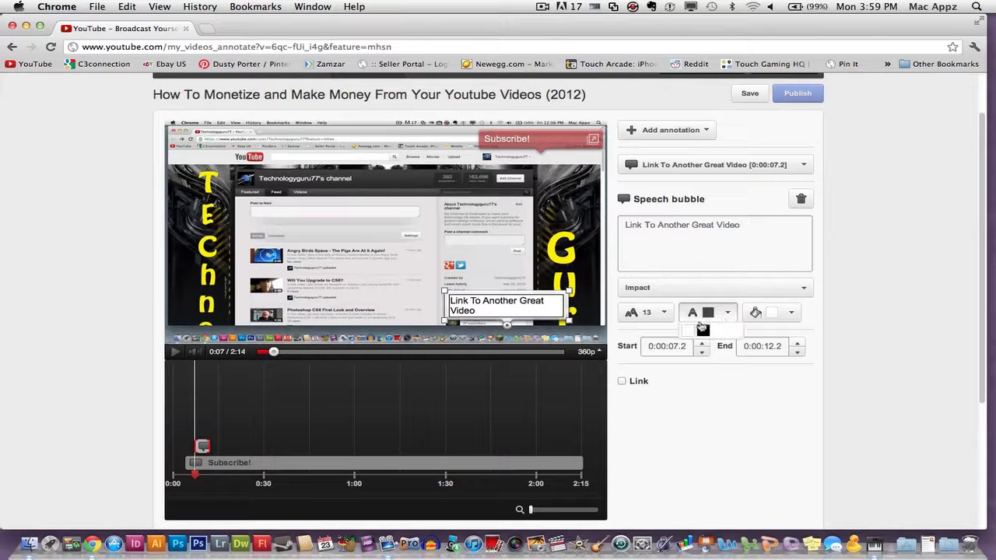
left_click(690, 333)
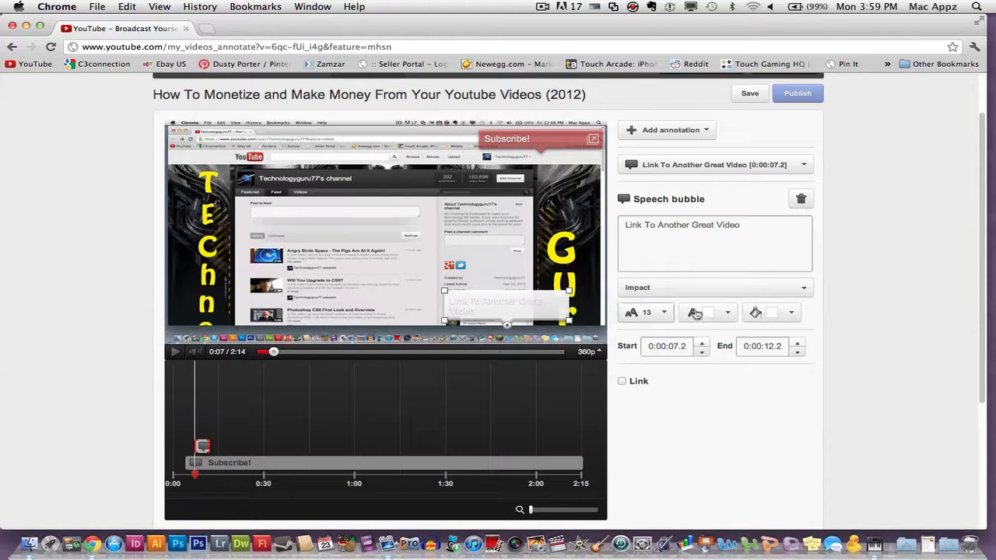
left_click(792, 314)
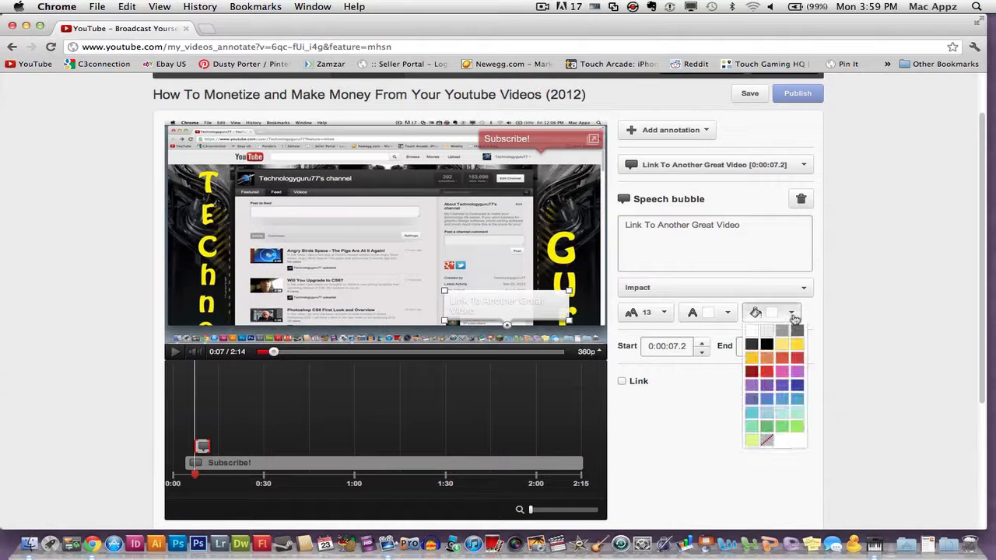
left_click(766, 372)
left_click(791, 314)
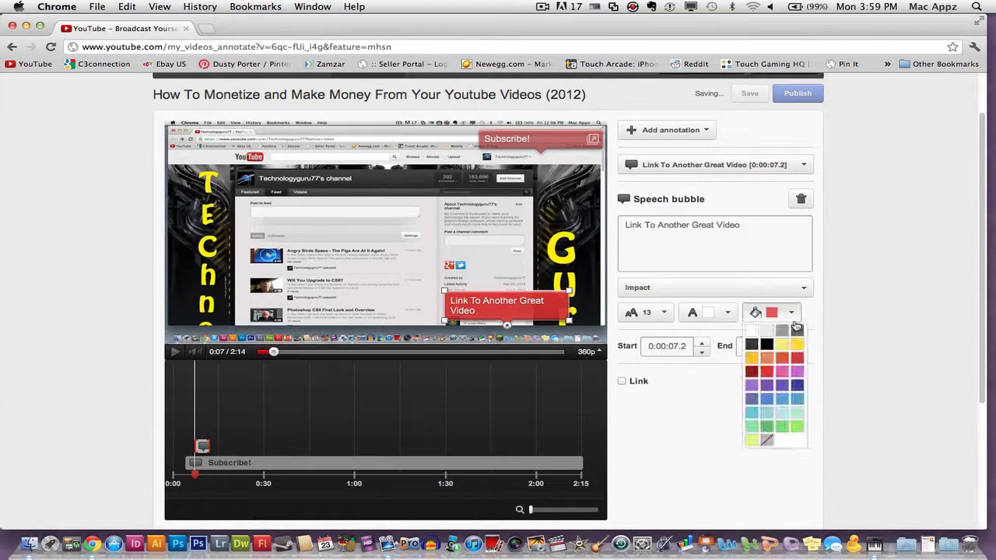
left_click(795, 406)
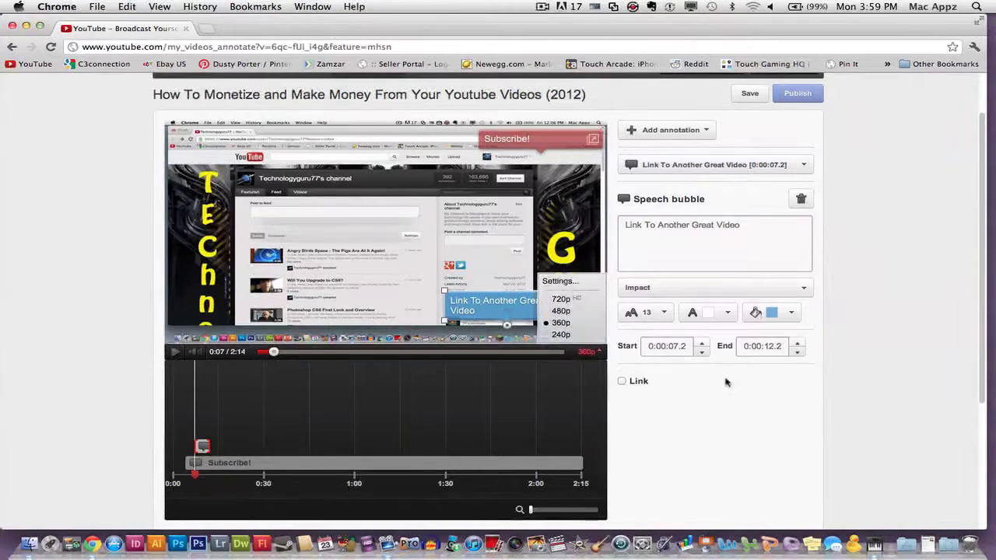
Set the speech bubble to run from 0:00:50.3 to 0:01:17.0 on the timeline.
left_click(669, 351)
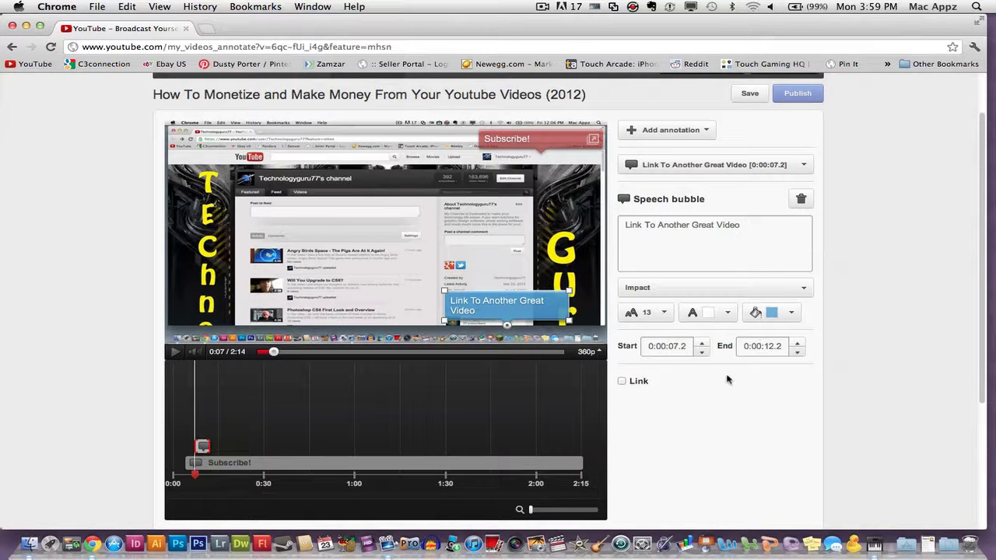
left_click(660, 346)
type("1")
left_click(672, 346)
type("00")
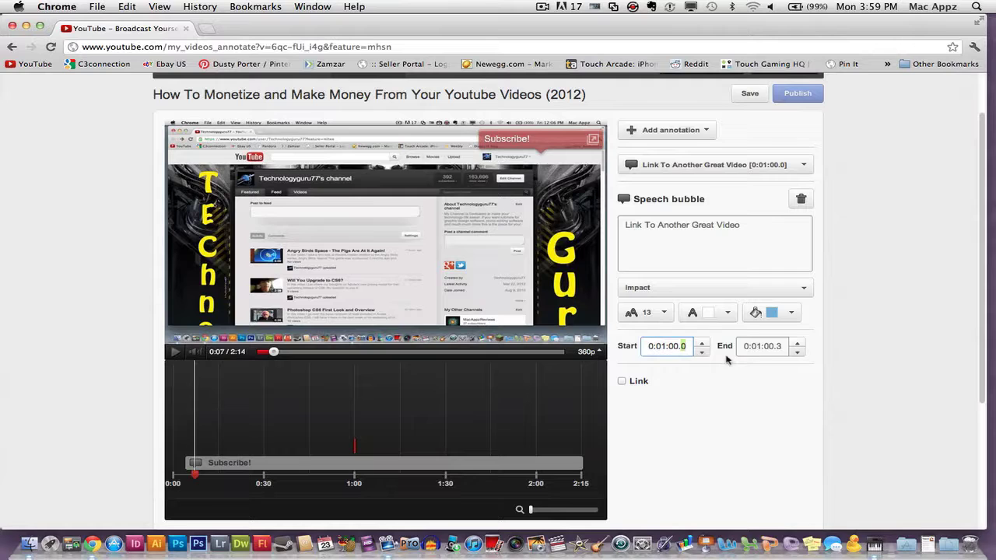
left_click(765, 347)
type("15.")
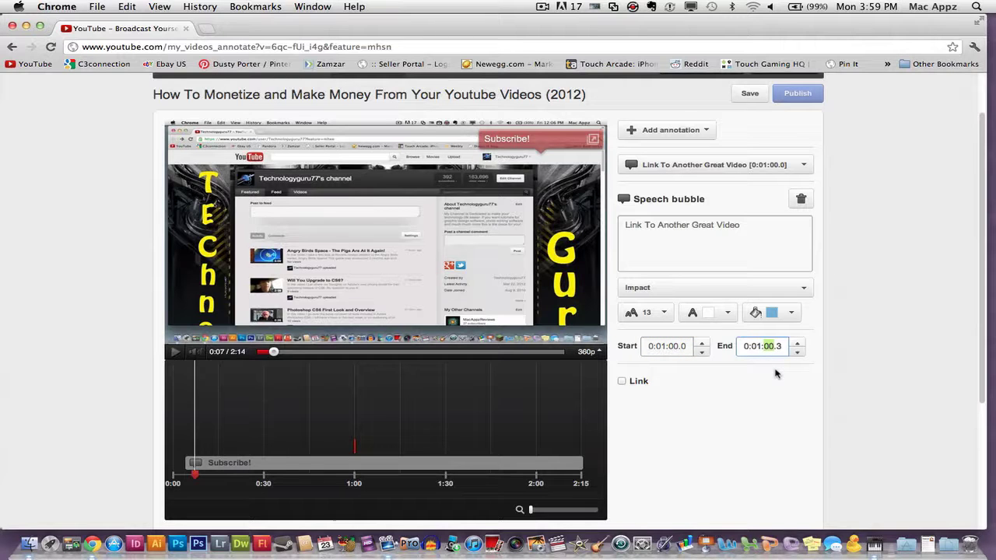
type("0")
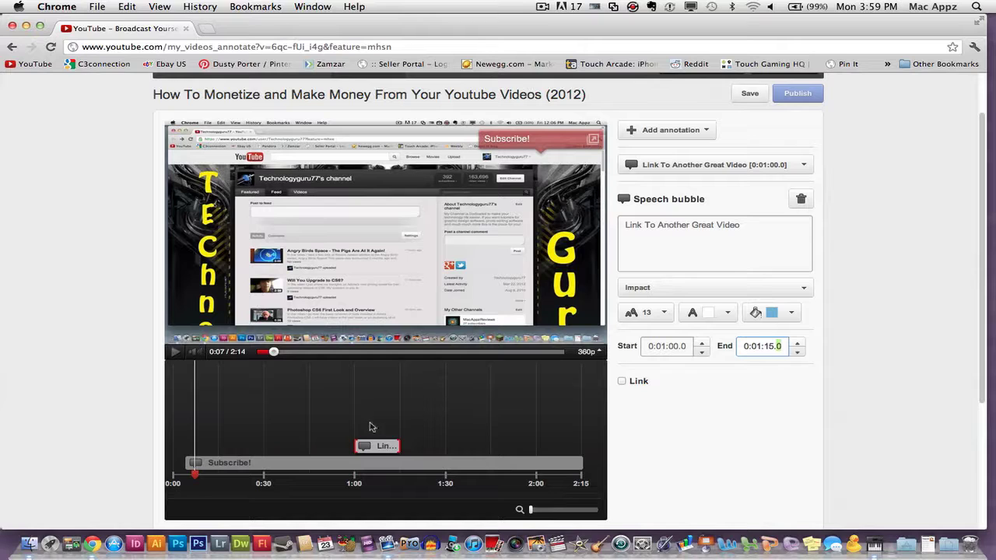
mouse_move(394, 448)
left_mouse_down()
mouse_move(325, 449)
mouse_move(464, 451)
mouse_move(322, 450)
mouse_move(440, 457)
mouse_move(369, 448)
left_mouse_up()
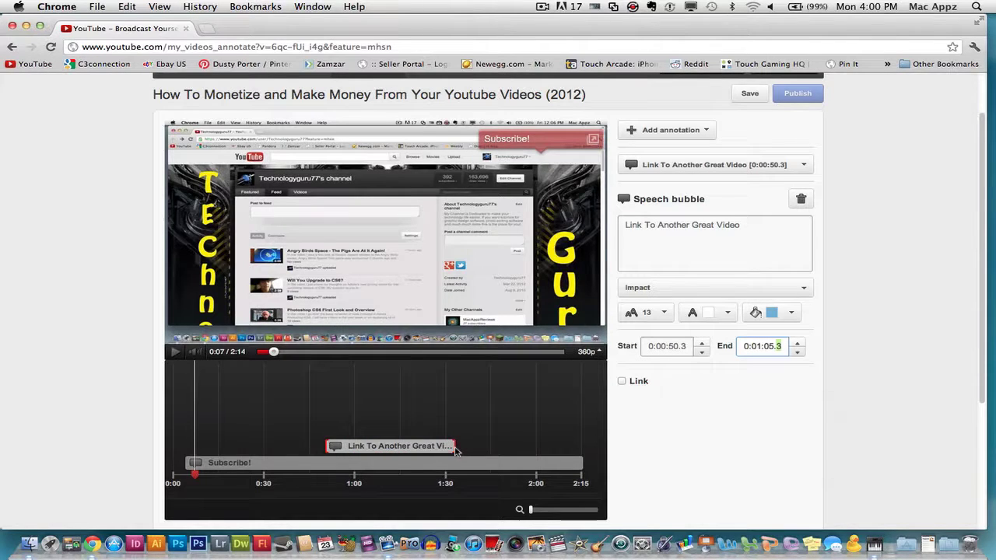
left_click_drag(456, 451, 405, 448)
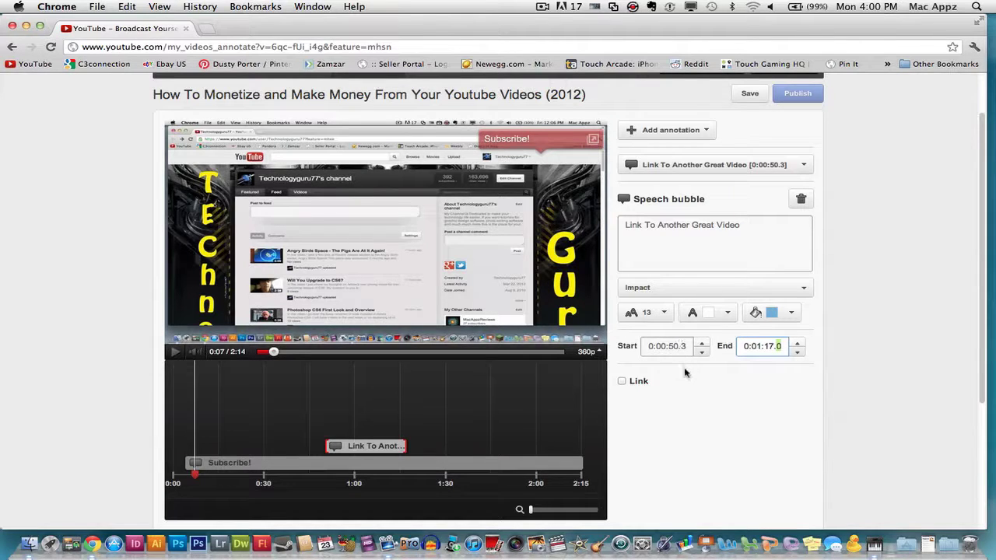
Enable linking on the speech bubble with link type Video, ready for the video's URL.
left_click(621, 381)
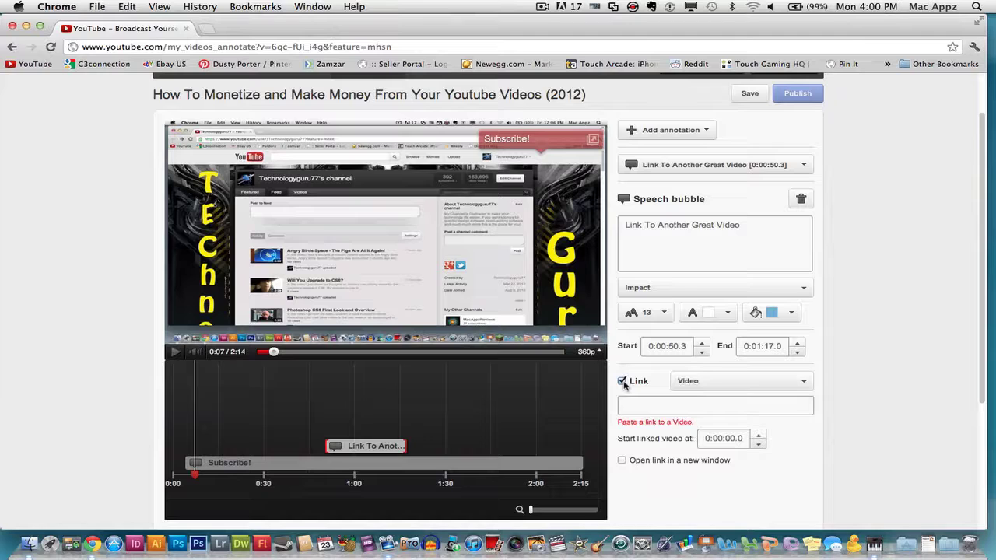
left_click(714, 382)
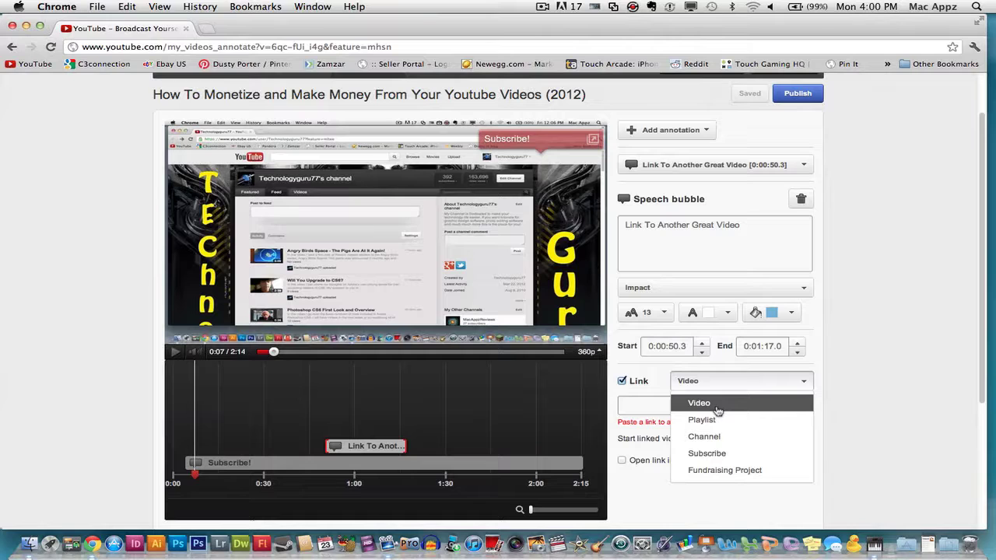
left_click(716, 410)
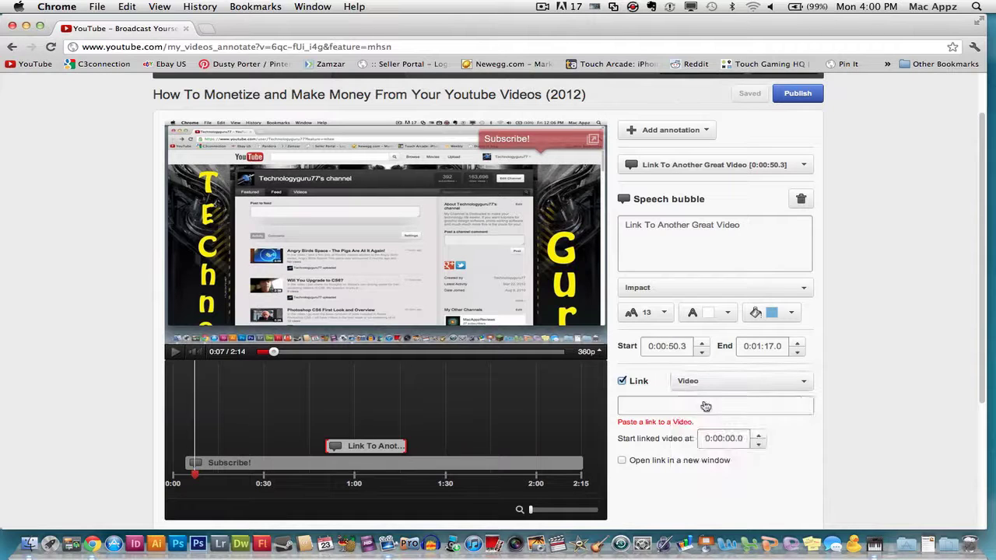
left_click(663, 402)
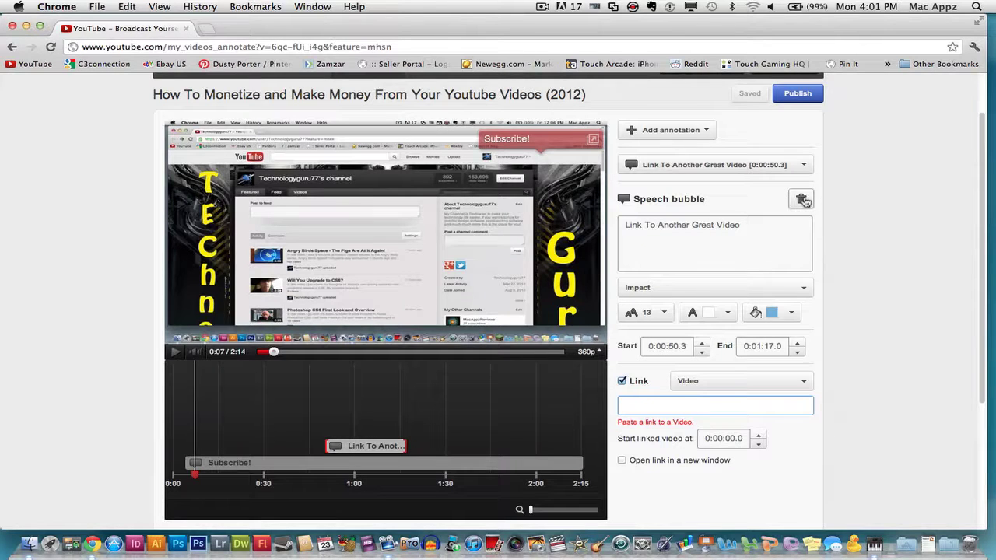
Delete the speech bubble, then add a note, move it mid-video, and delete it.
left_click(803, 200)
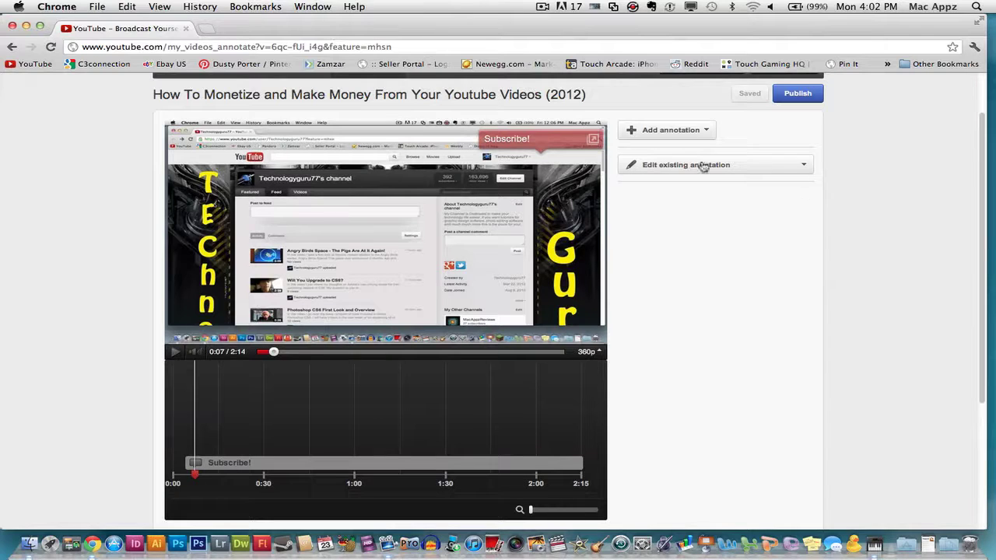
left_click(646, 134)
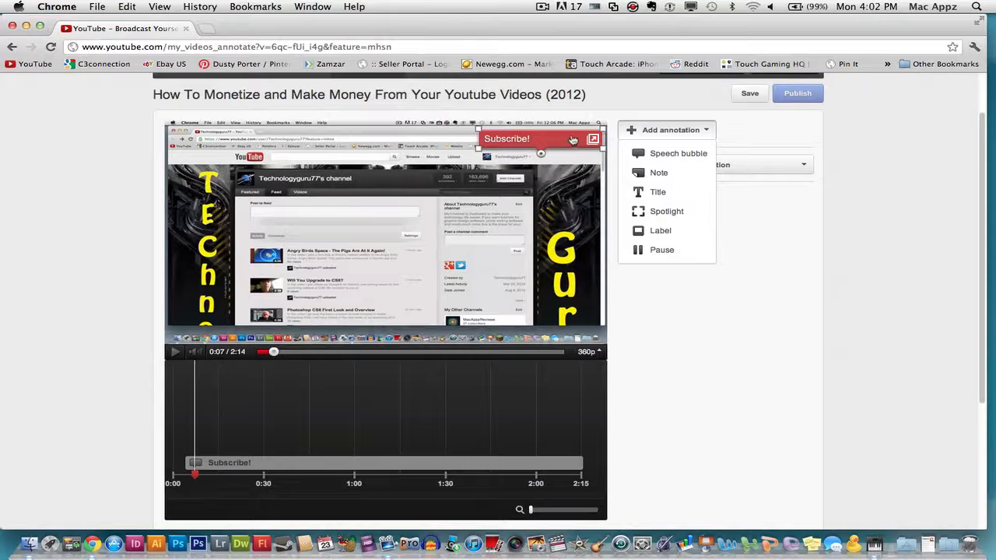
left_click(662, 172)
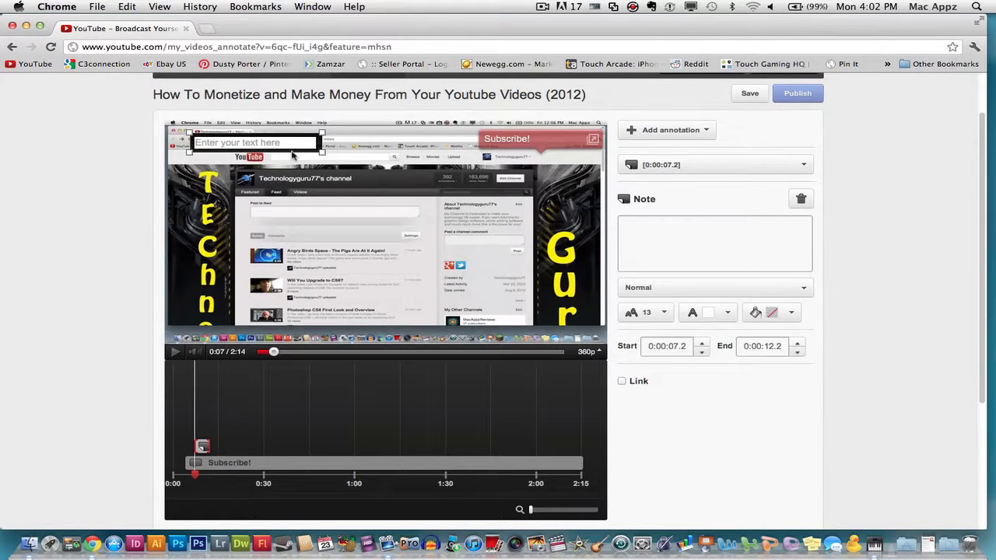
left_click_drag(308, 174, 409, 229)
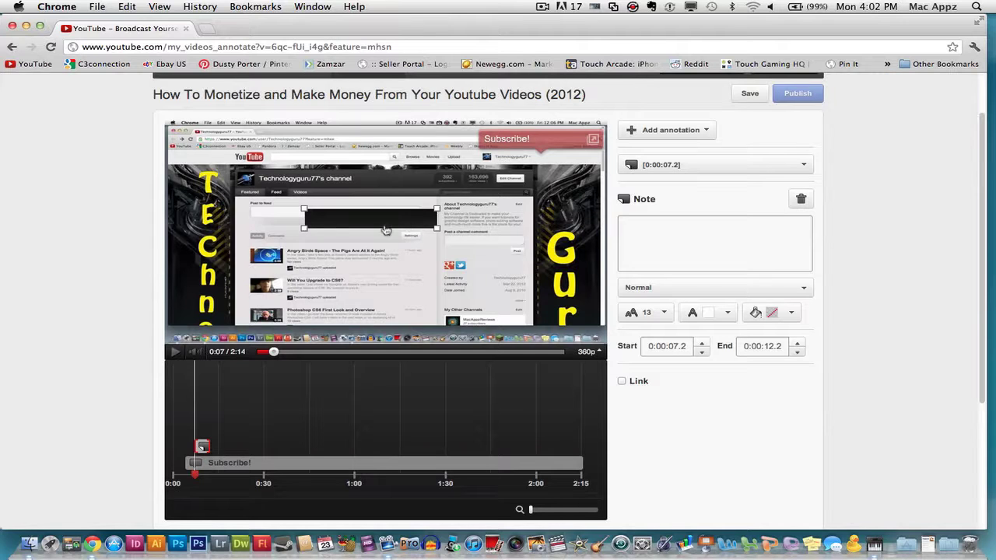
left_click(799, 200)
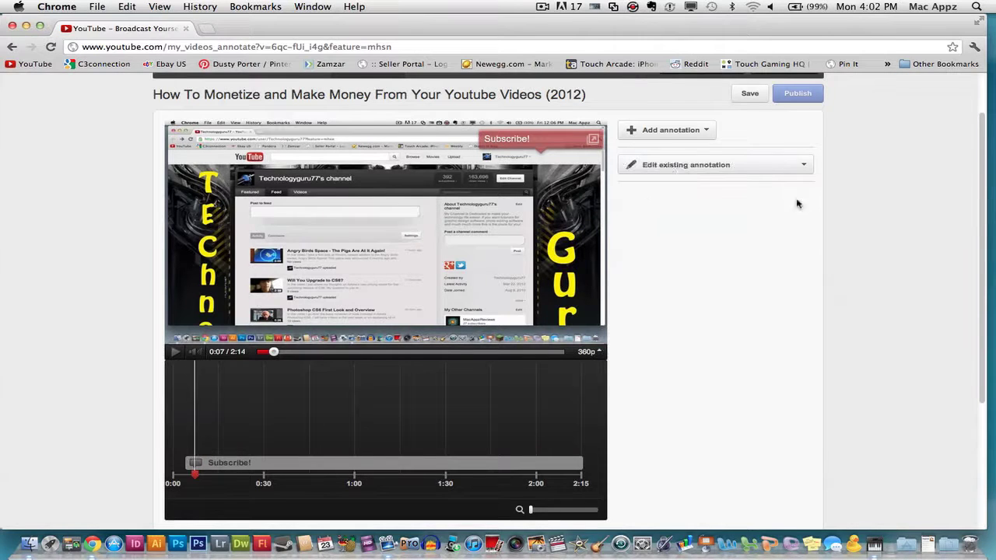
Add a title annotation reading 'Title', then delete it.
left_click(652, 134)
left_click(649, 192)
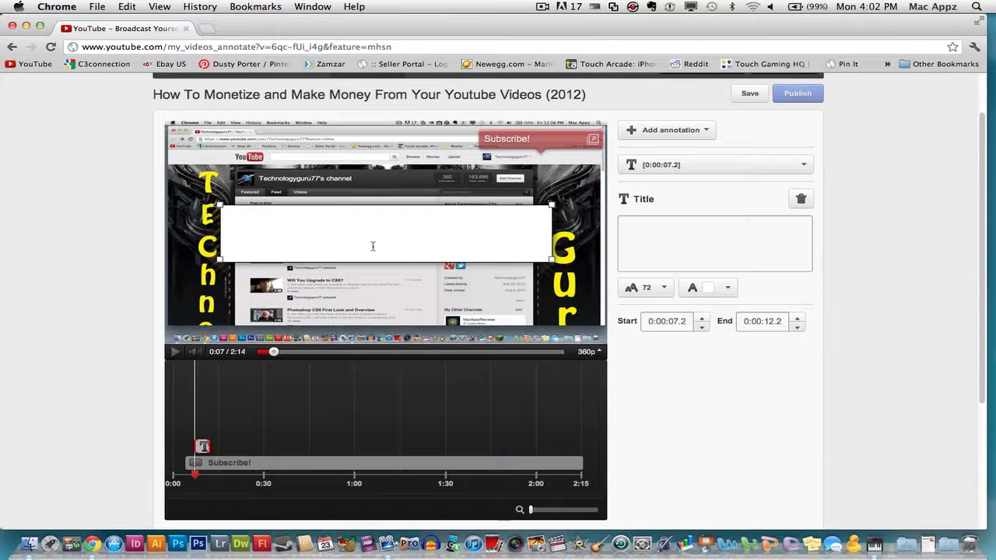
left_click(658, 243)
type("Title")
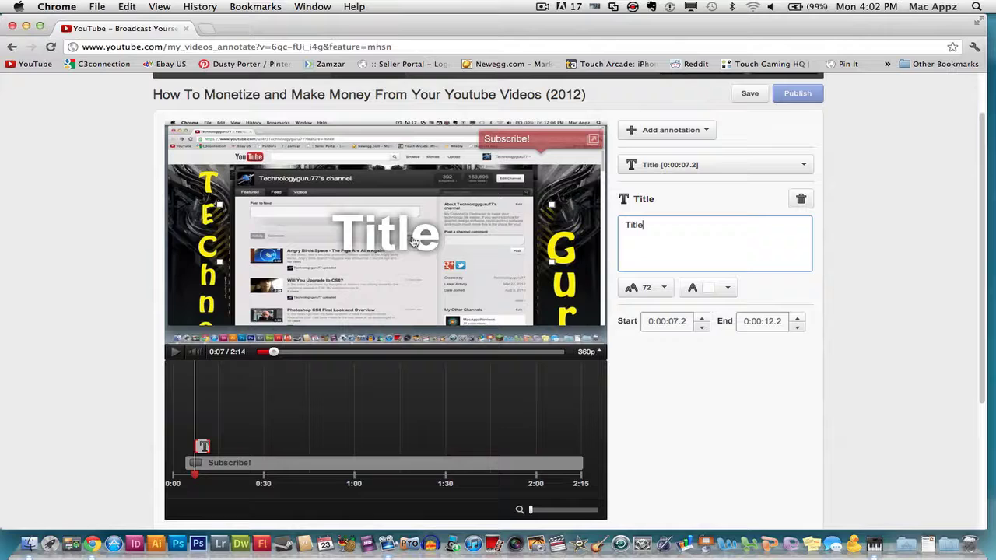
left_click(800, 199)
Add a spotlight over the channel header and give it the text 'Subscribe!'.
left_click(668, 130)
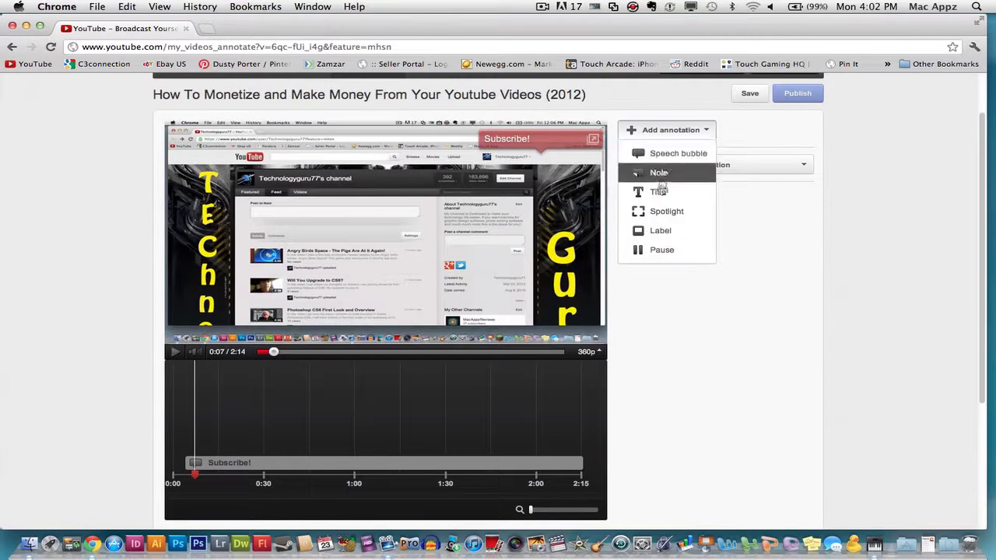
left_click(666, 211)
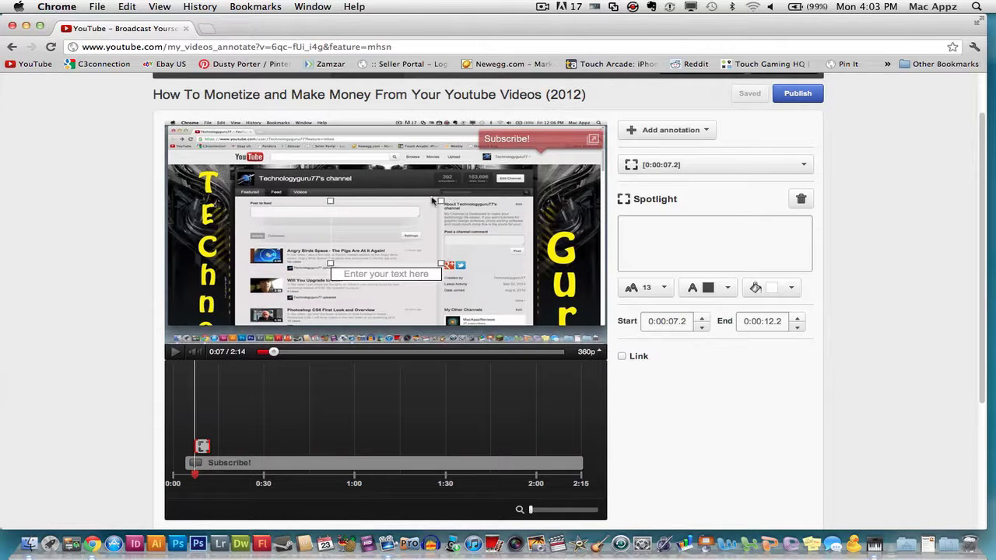
left_click_drag(407, 205, 451, 204)
left_click_drag(537, 198, 459, 190)
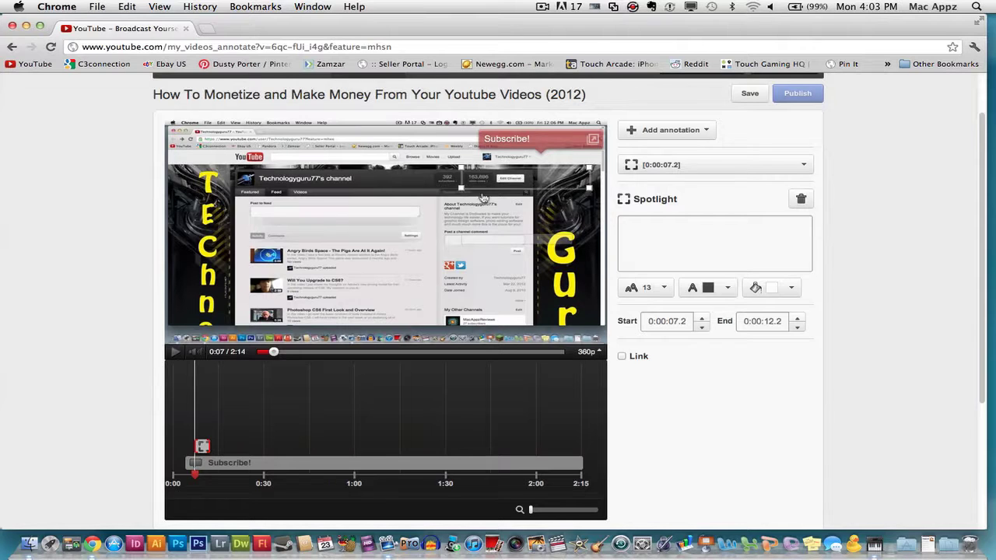
left_click(680, 239)
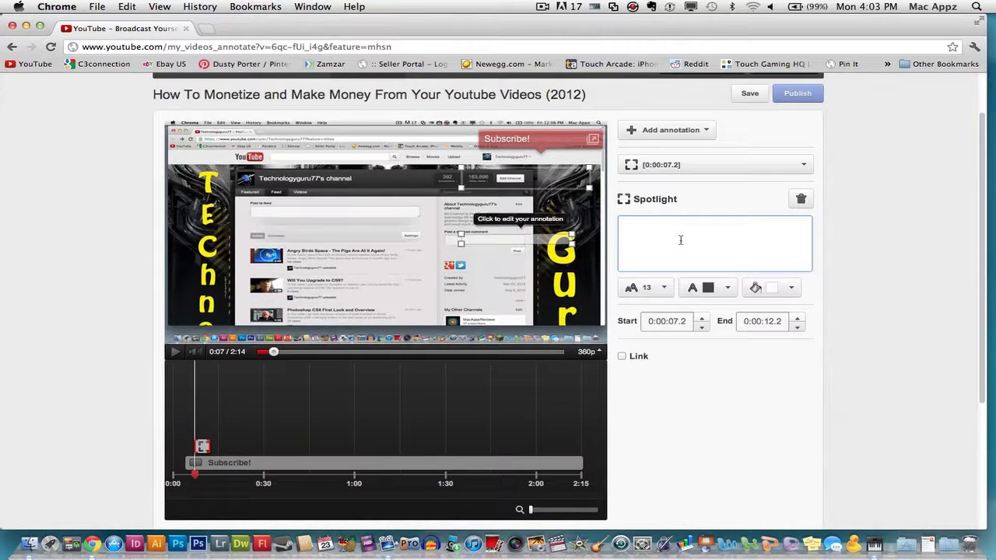
type("Subscribe!")
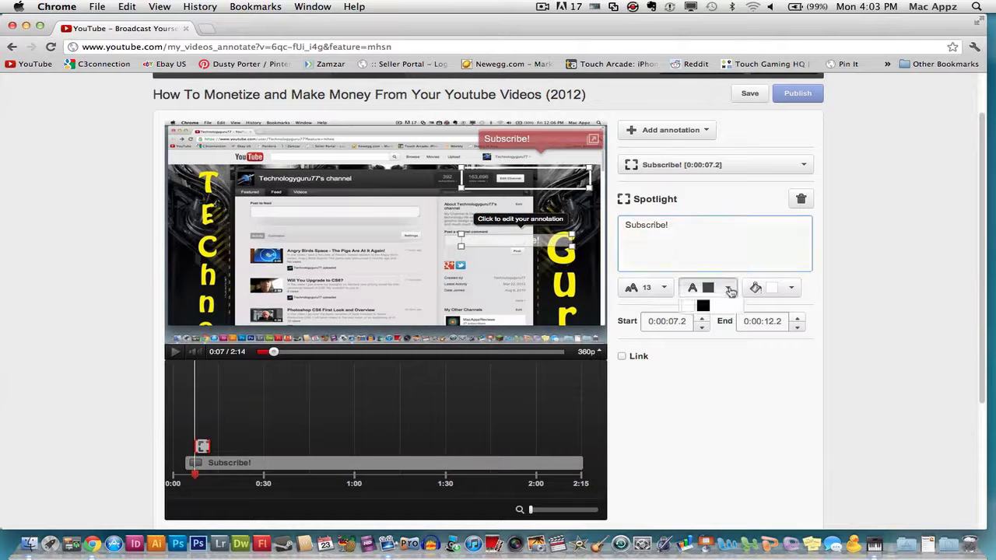
Make the spotlight yellow with white text and enlarge it downward.
left_click(778, 288)
left_click(755, 336)
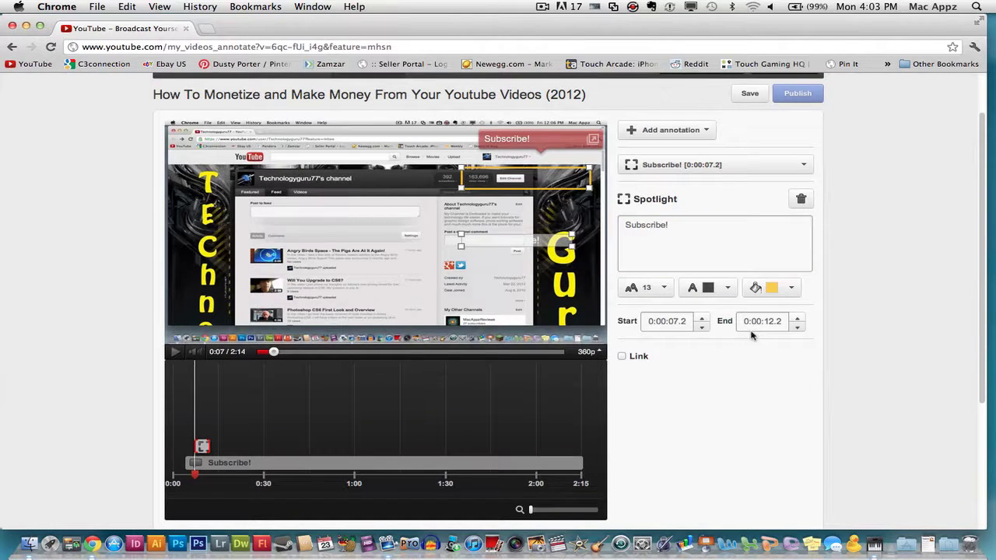
left_click(726, 288)
left_click(693, 306)
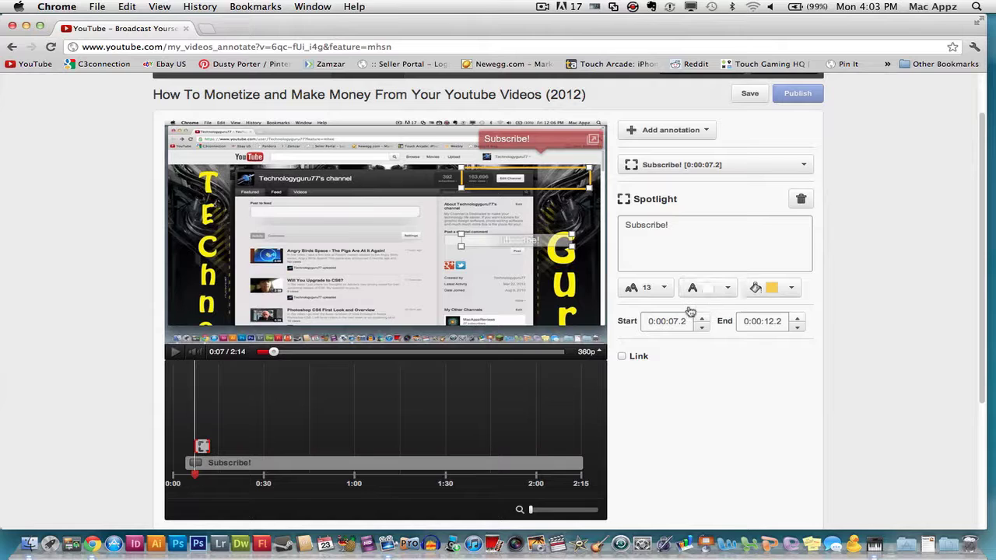
left_click(532, 201)
left_click(540, 193)
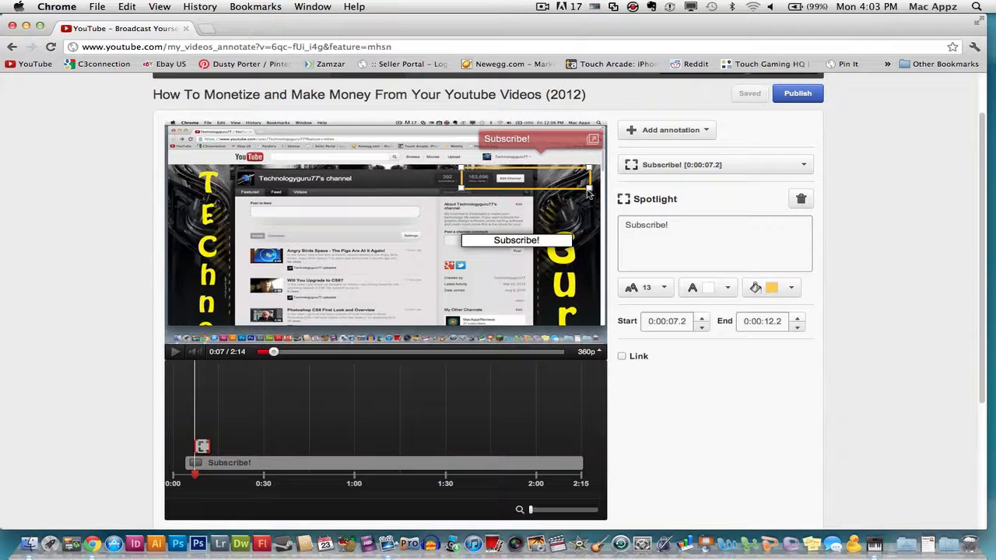
left_click_drag(588, 191, 585, 231)
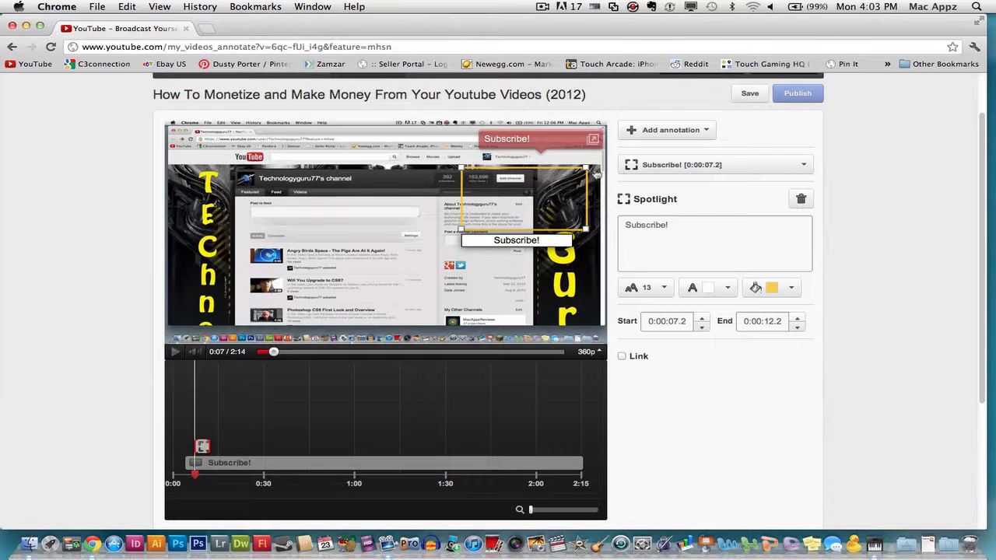
left_click(671, 131)
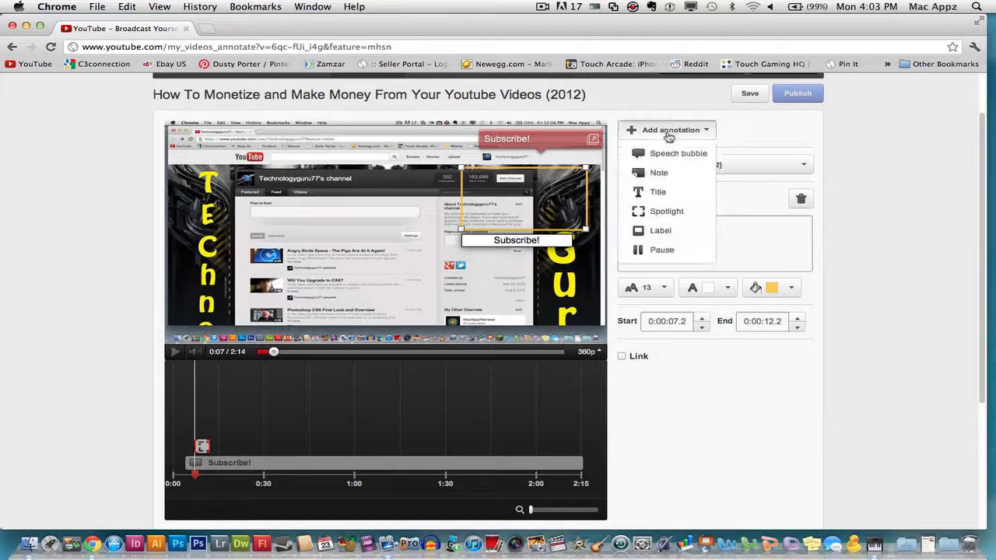
left_click(666, 211)
Delete the Subscribe! spotlight and add a label moved and widened over the channel title.
left_click(799, 200)
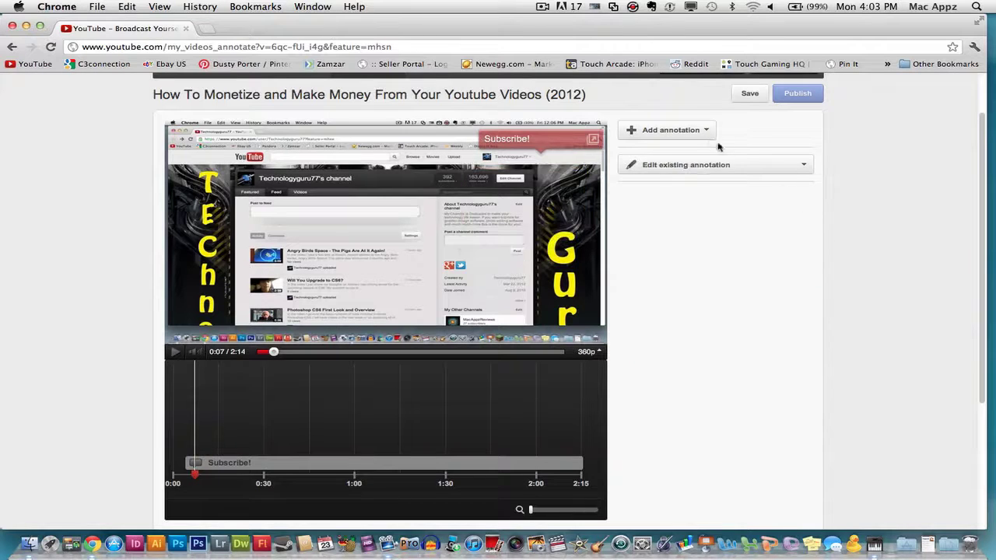
left_click(703, 132)
left_click(661, 229)
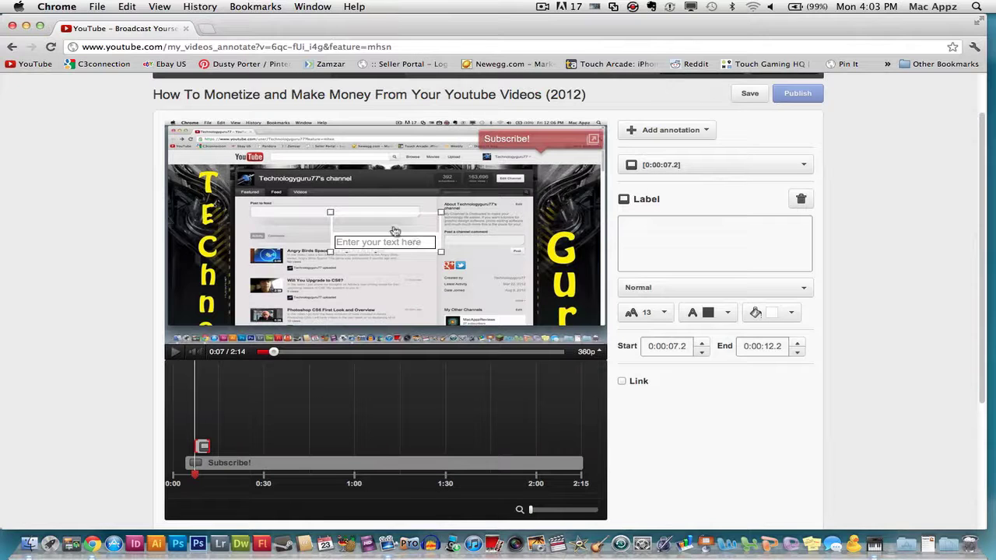
left_click_drag(393, 215, 315, 178)
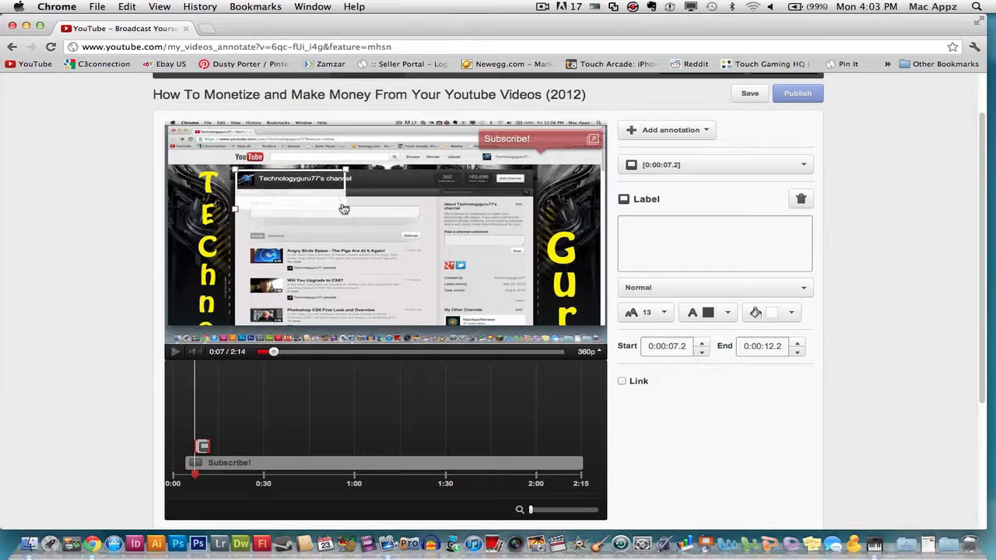
left_click_drag(345, 209, 365, 204)
Enter 'Channel Name' as the label text and give it a pale-yellow background.
left_click(688, 241)
type("Chann")
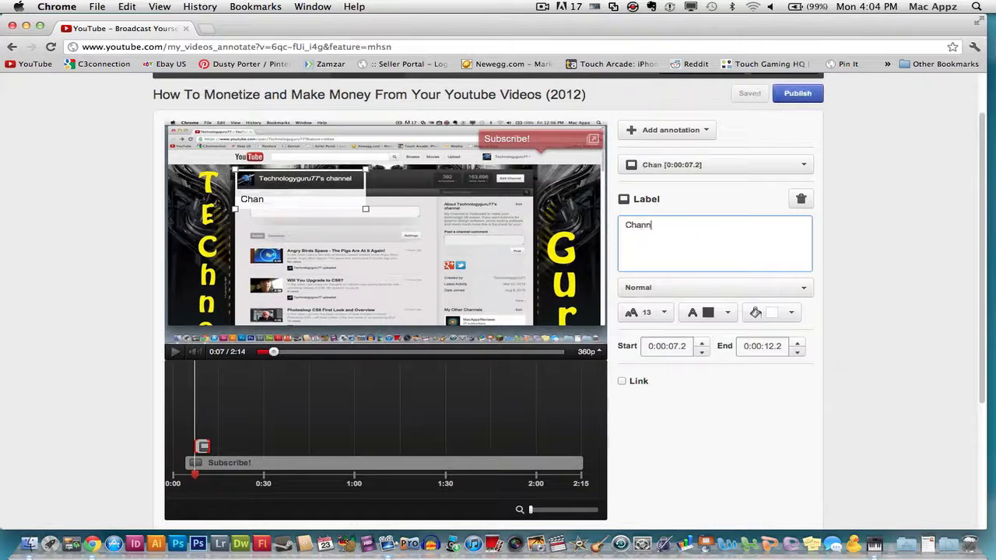
type("el Name")
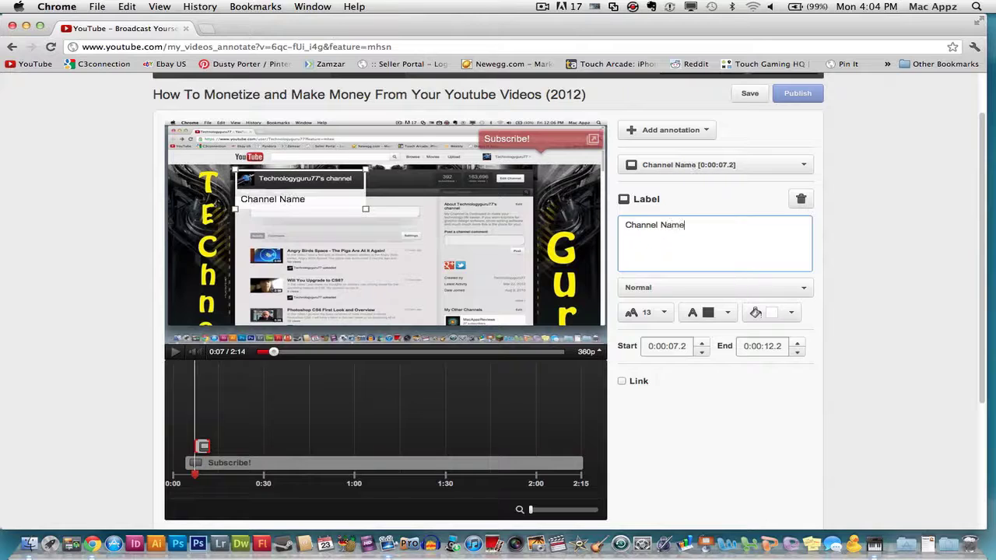
left_click(791, 312)
left_click(780, 345)
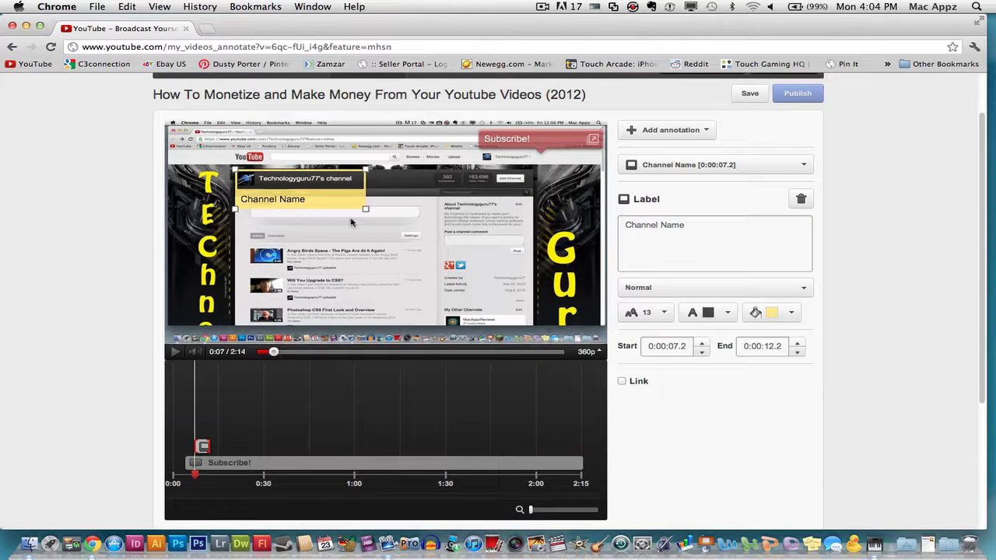
Replace the label text 'Channel Name' with 'Subscribe'.
left_click(305, 199)
double_click(293, 199)
left_click_drag(306, 199, 241, 197)
type("Subsc")
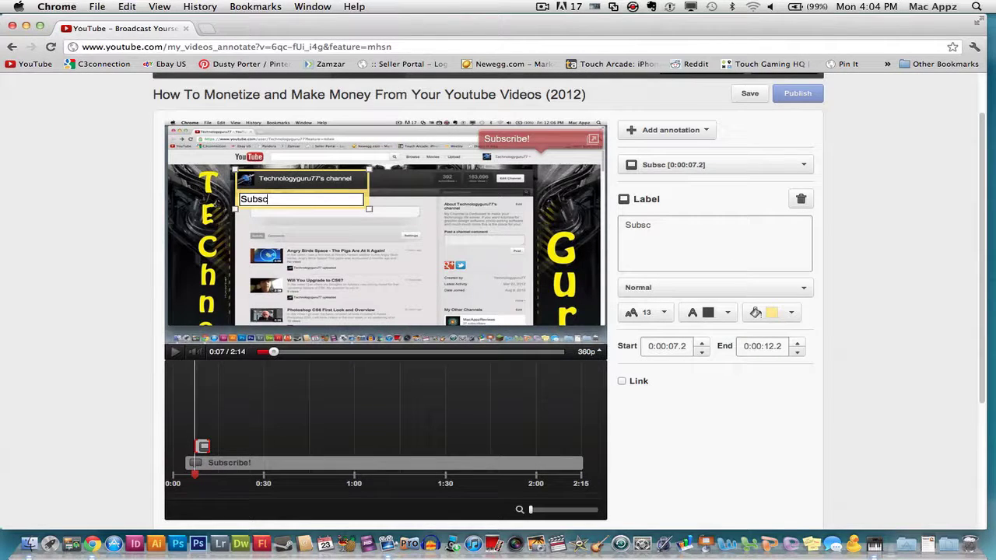
type("ribe")
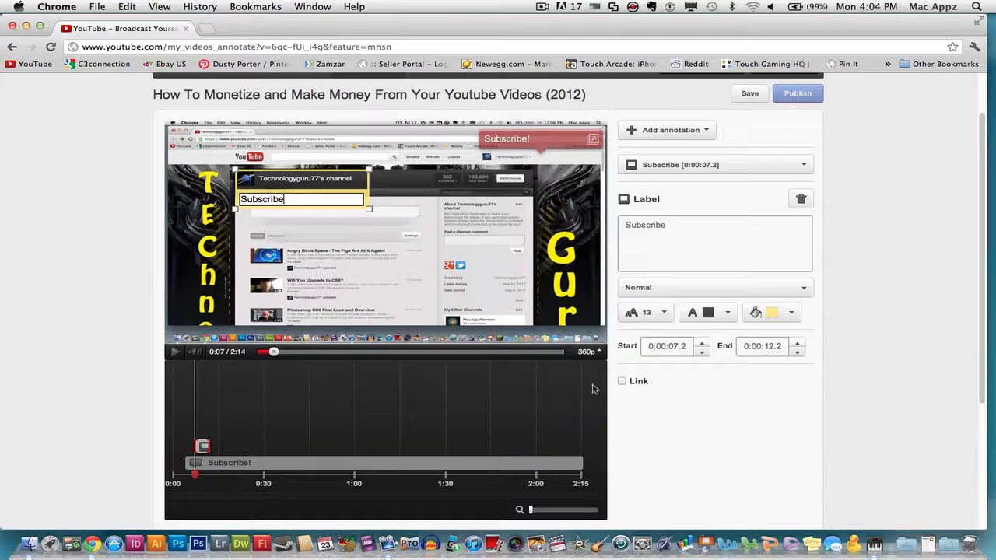
Turn on the label's link and set its type to Subscribe.
left_click(622, 381)
left_click(689, 380)
left_click(692, 451)
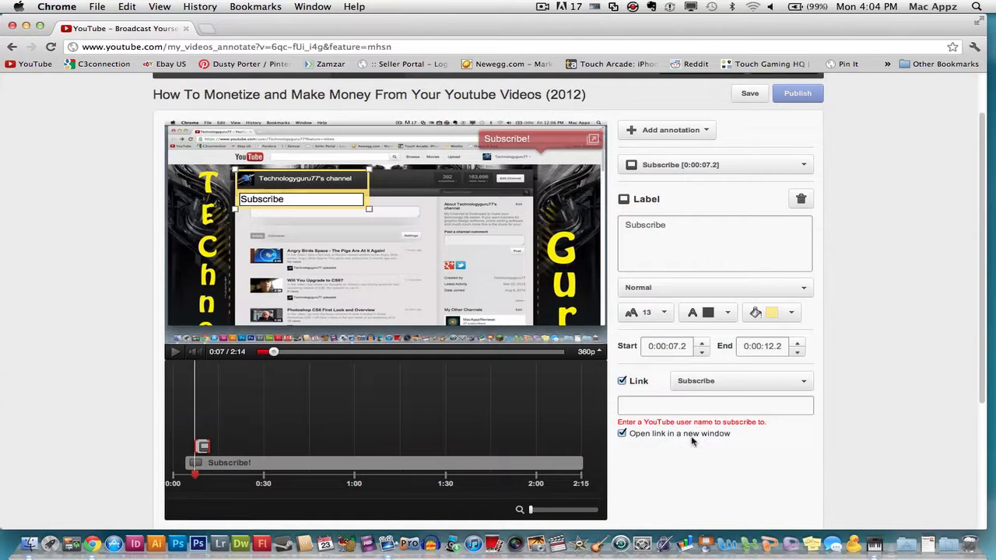
left_click(696, 405)
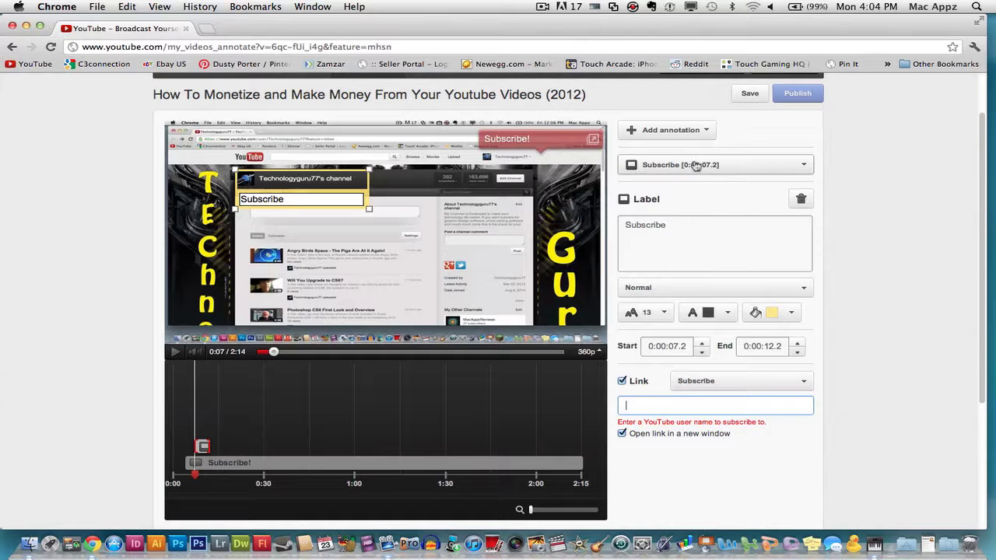
left_click(692, 138)
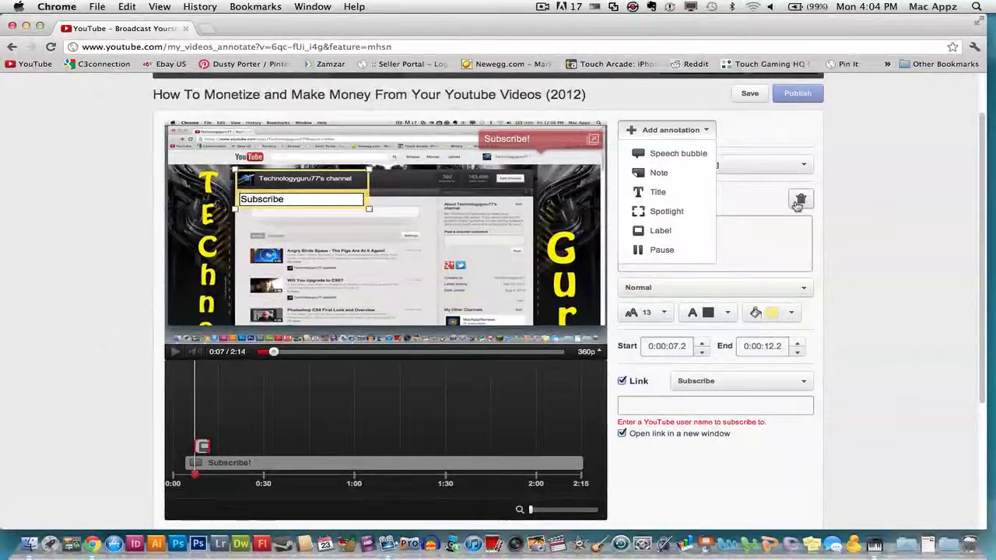
Delete the Subscribe label, add a 5-second pause at 0:00:07.2, then delete the pause.
left_click(670, 144)
left_click(670, 140)
left_click(646, 247)
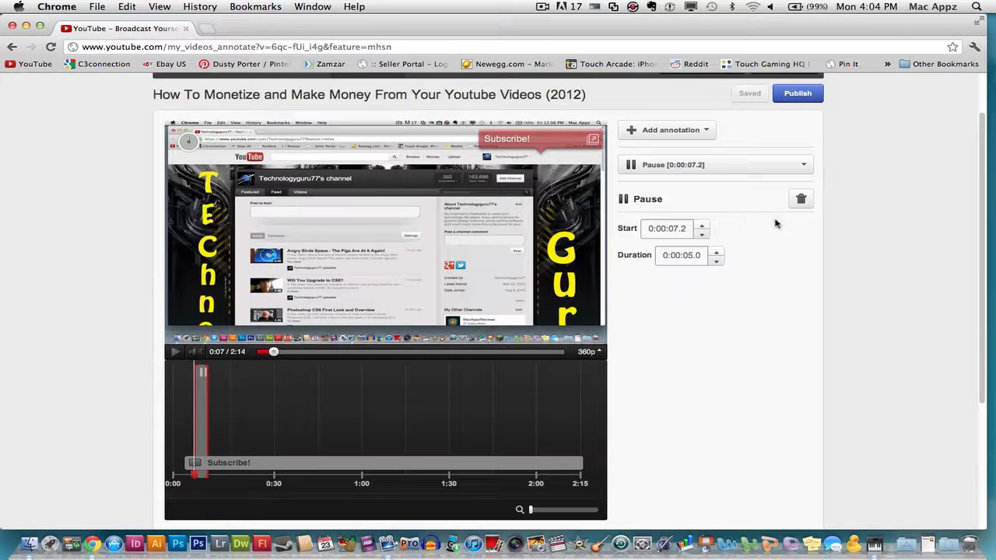
left_click(799, 200)
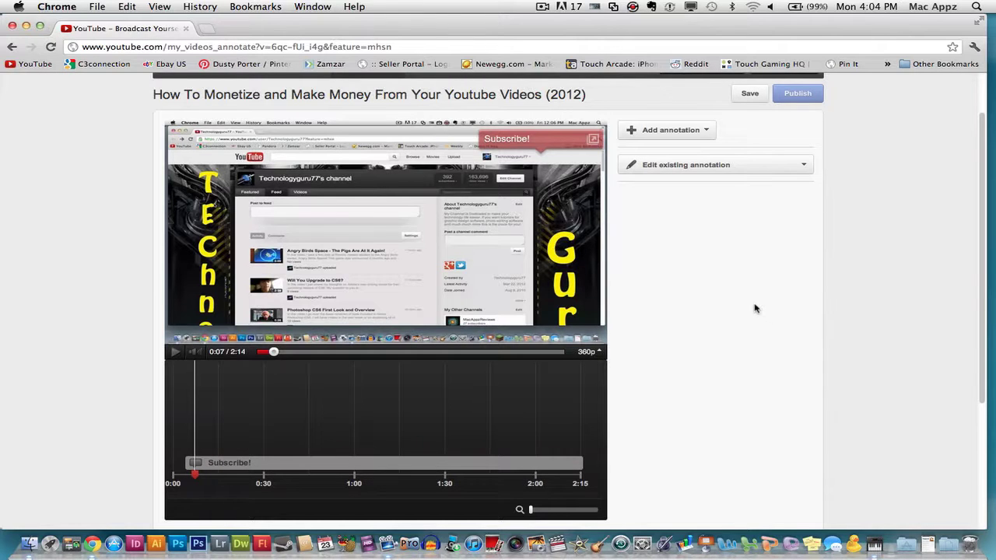